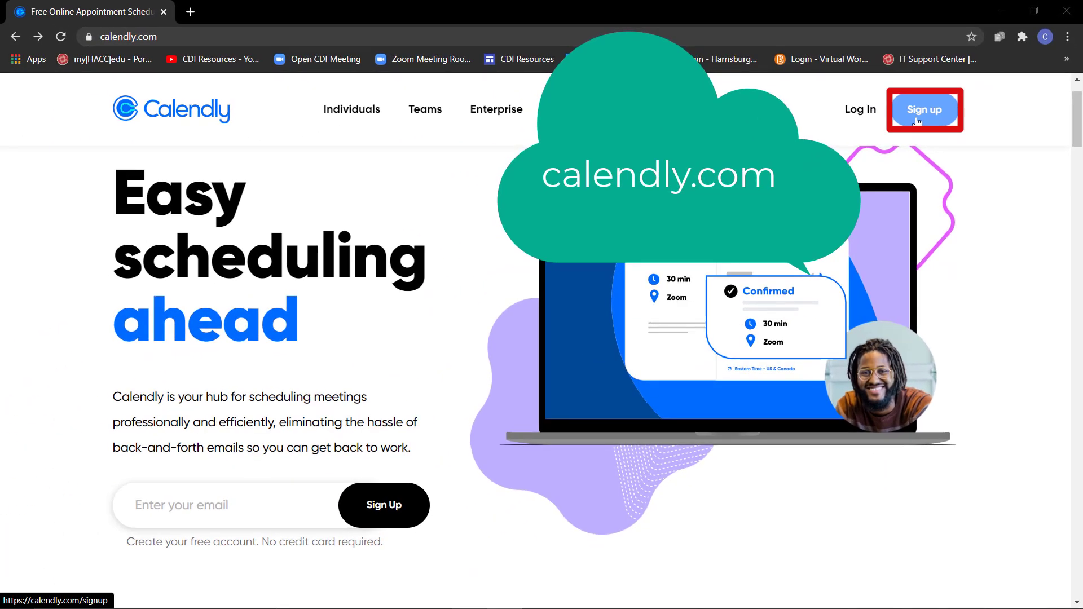
Create a free Calendly account with the instructor's school email address.
{"action": "left_click", "coordinate": [852, 164]}
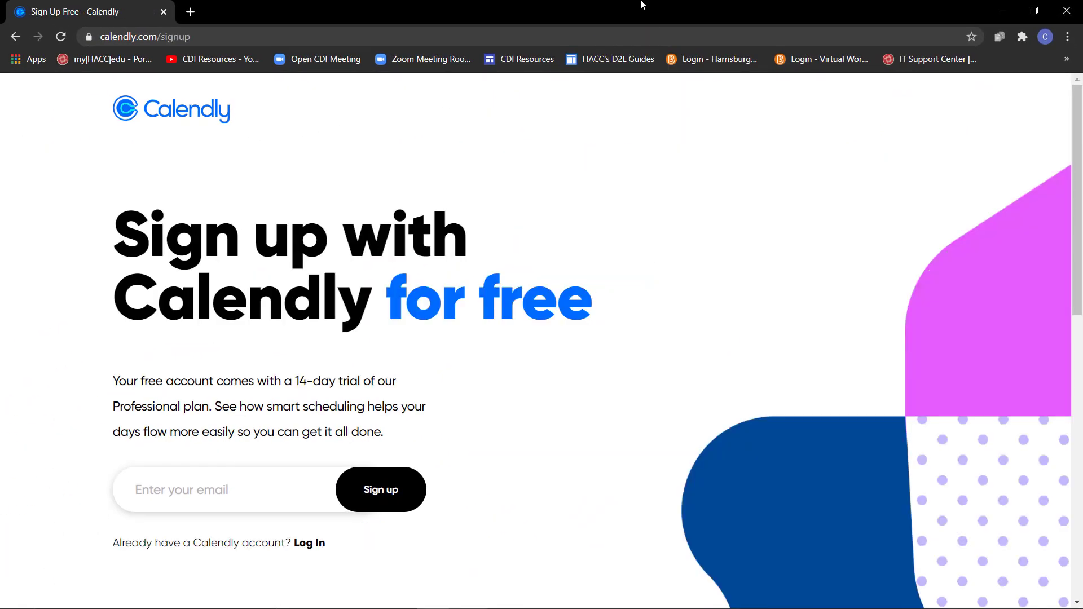
{"action": "left_click", "coordinate": [237, 490]}
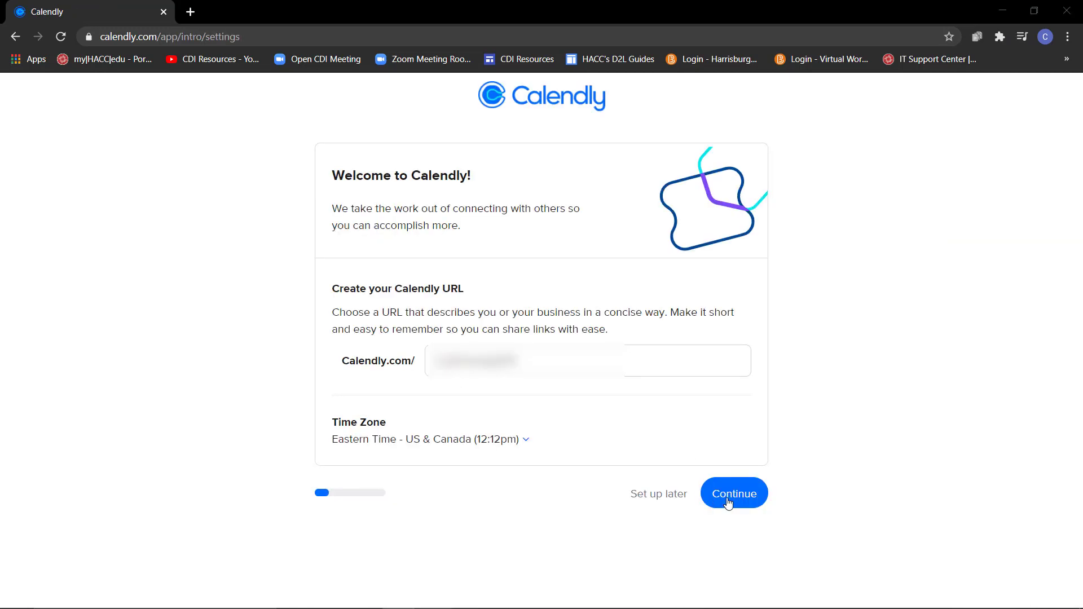
{"action": "left_click", "coordinate": [726, 503]}
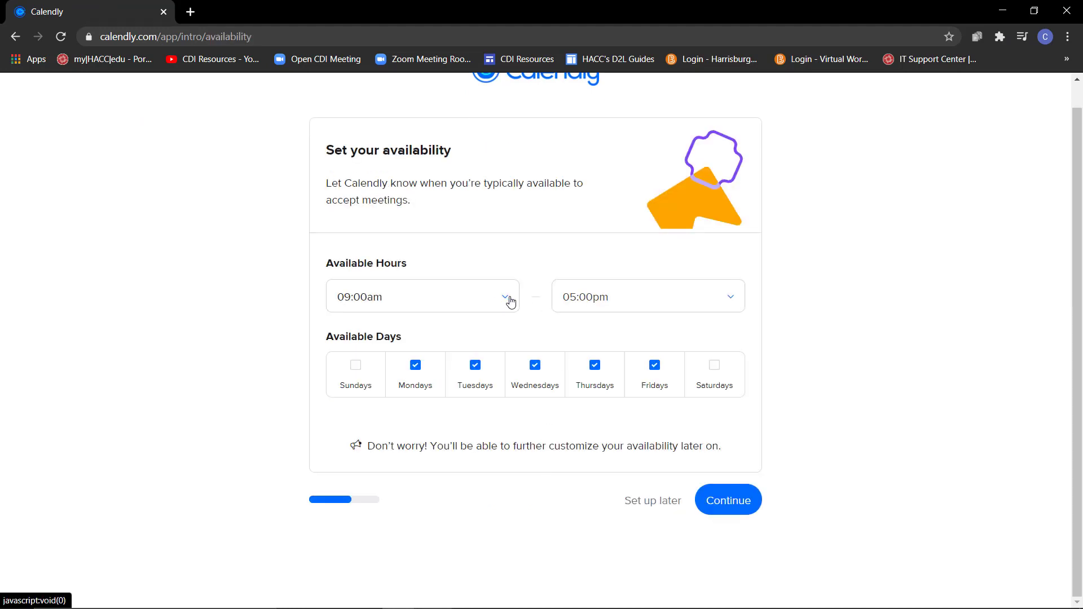
Set availability to Mondays, Wednesdays and Fridays, 9:00am–5:00pm, and choose the Education role.
{"action": "left_click", "coordinate": [475, 365]}
{"action": "left_click", "coordinate": [595, 367]}
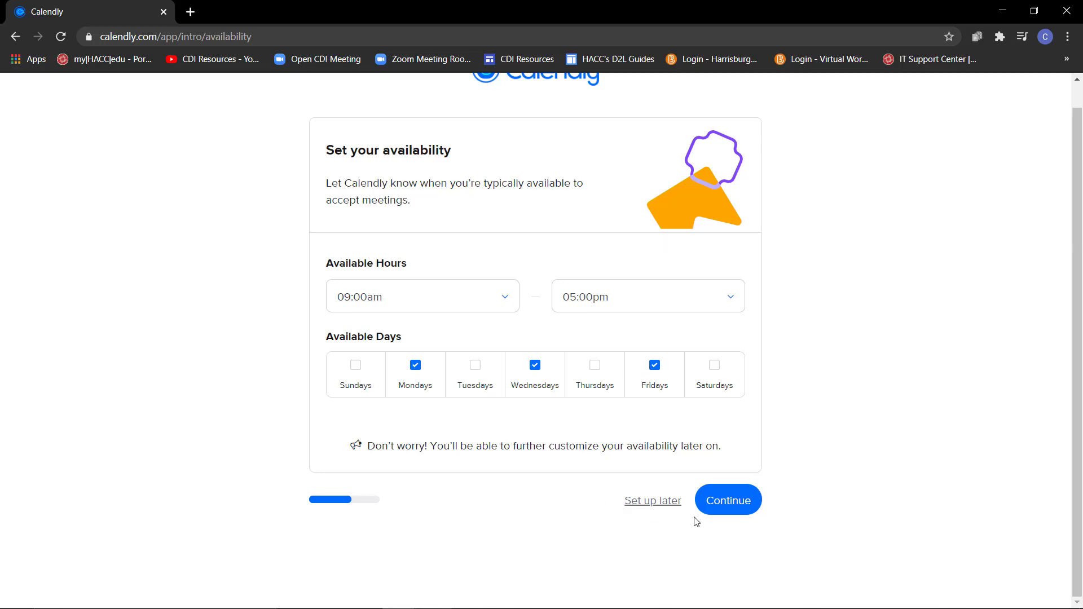
{"action": "left_click", "coordinate": [729, 501]}
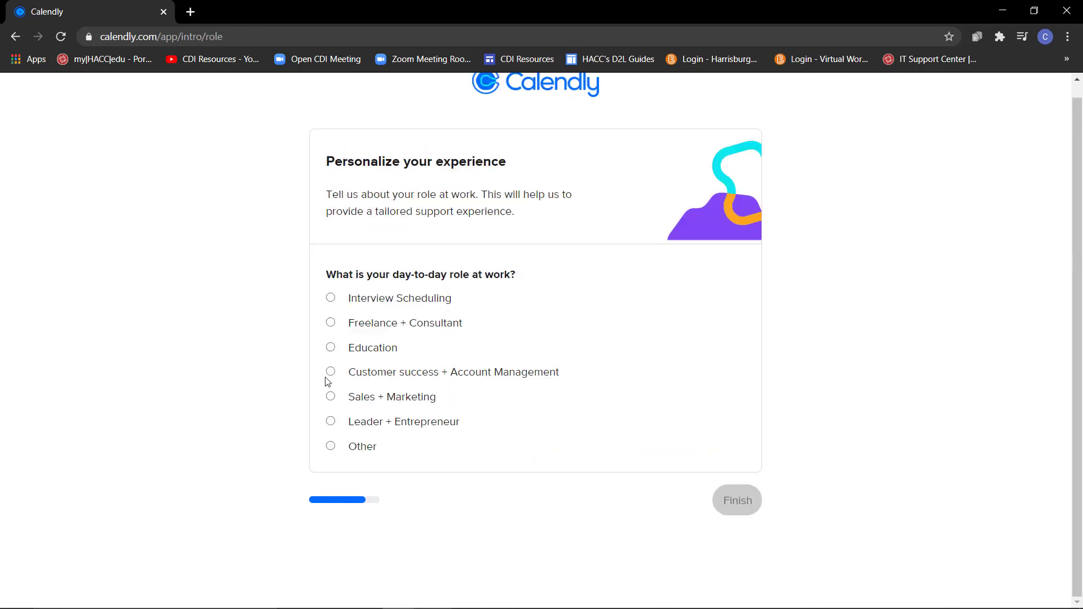
{"action": "left_click", "coordinate": [332, 349]}
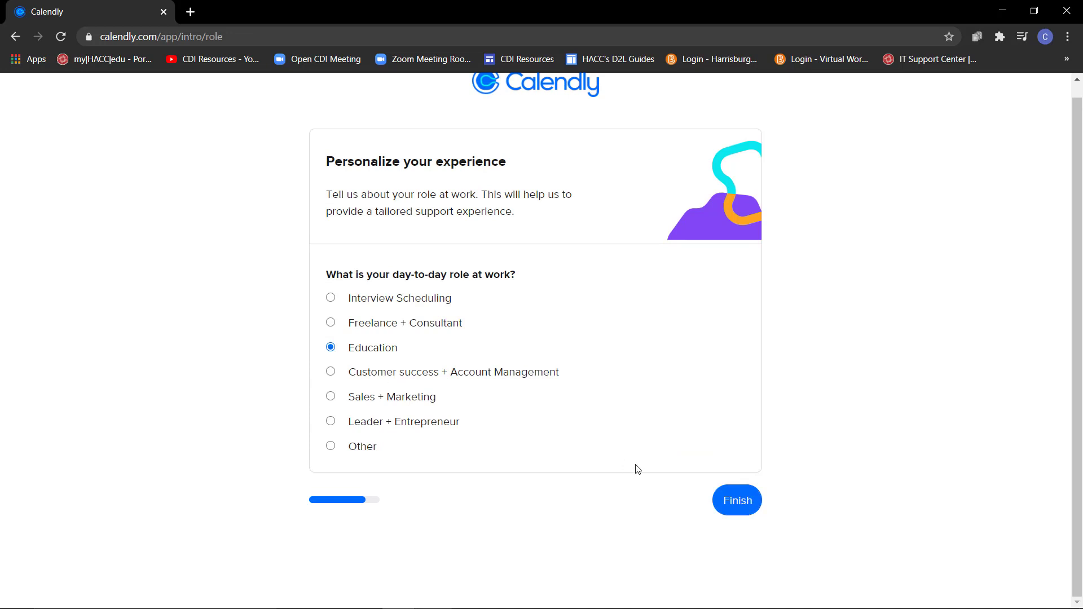
Finish onboarding and create a new One-on-One event type.
{"action": "left_click", "coordinate": [745, 504]}
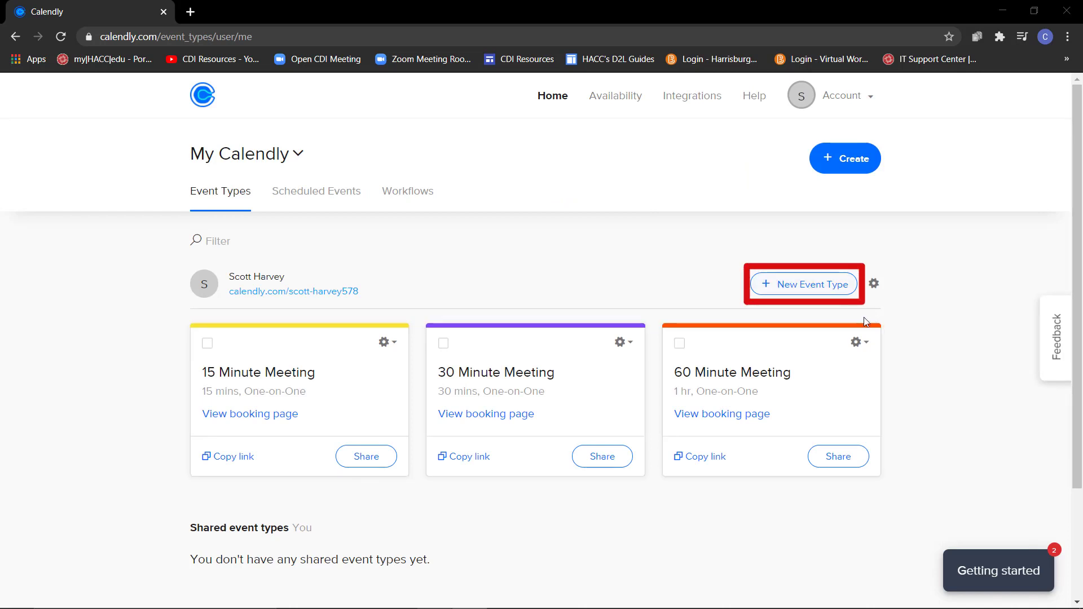
{"action": "left_click", "coordinate": [806, 294]}
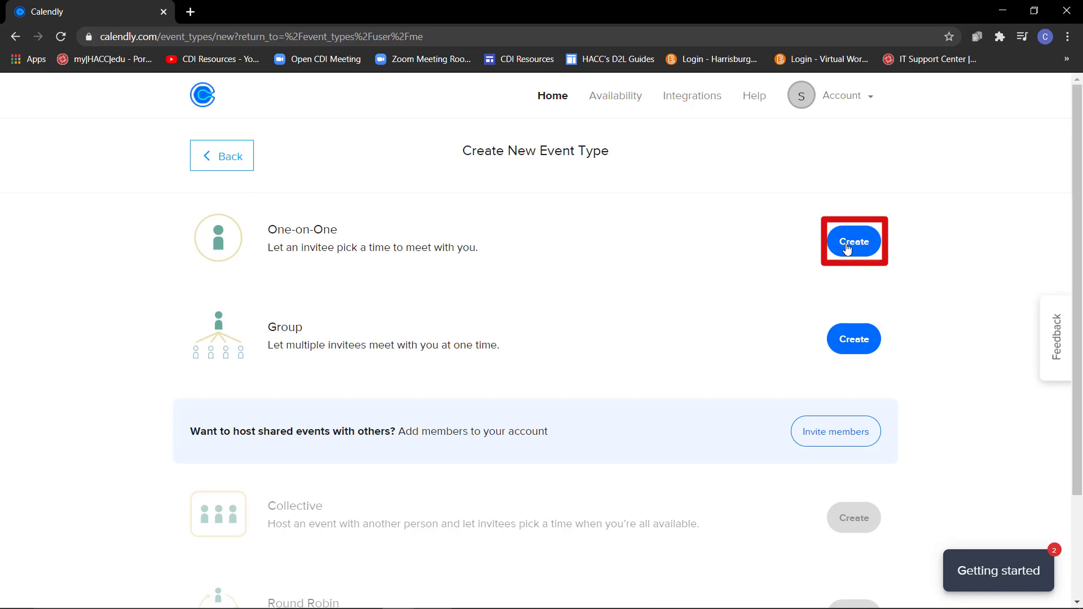
{"action": "left_click", "coordinate": [847, 247]}
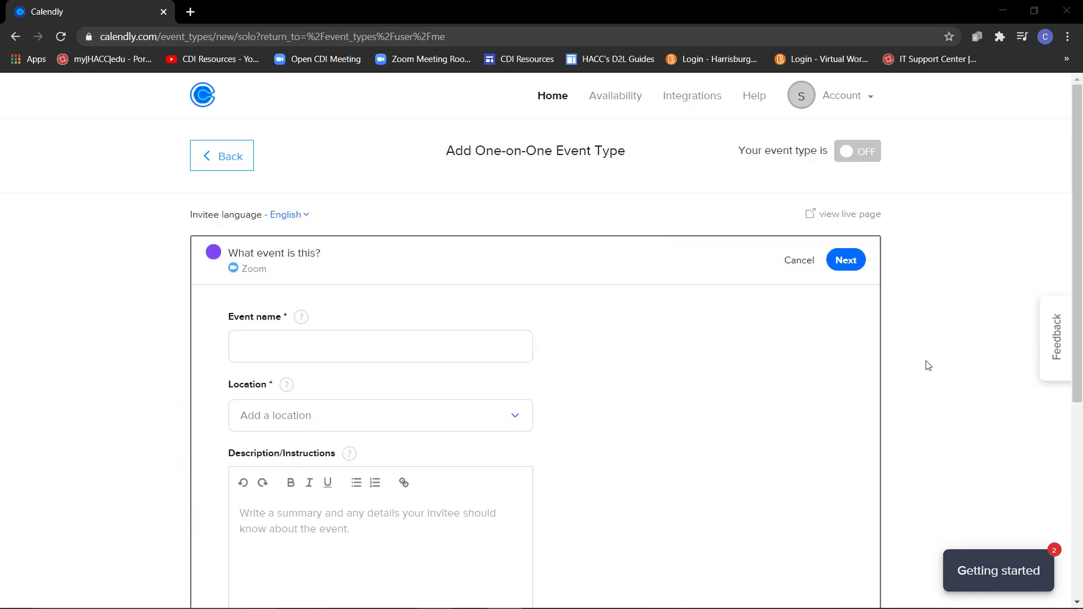
Name the event 'Office Hours' and choose Zoom as its location.
{"action": "left_click", "coordinate": [345, 348]}
{"action": "type", "text": "Office Hours"}
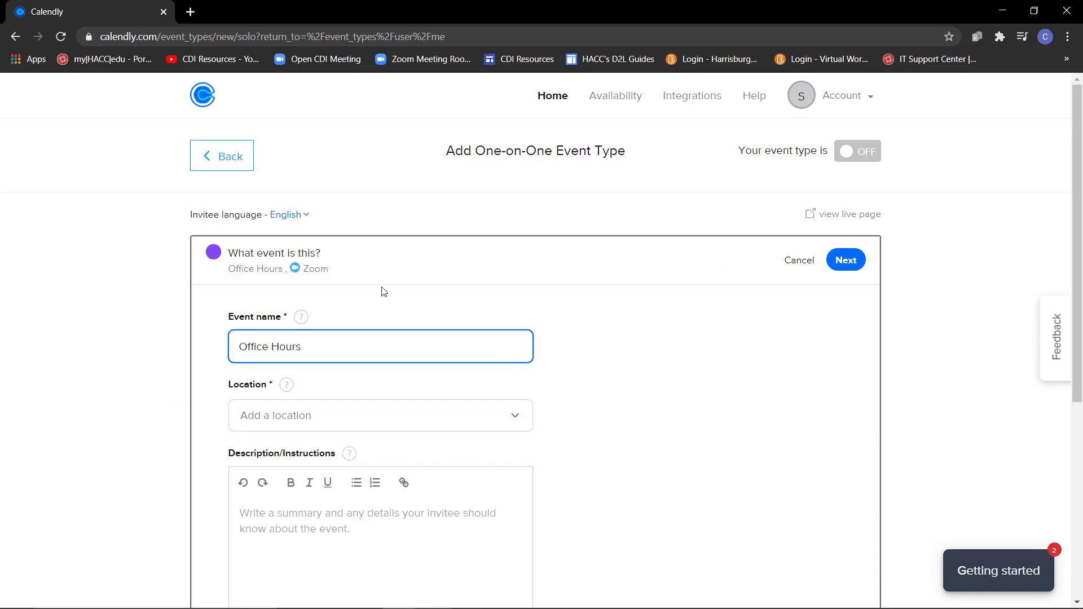
{"action": "left_click", "coordinate": [522, 426]}
{"action": "scroll", "coordinate": [598, 434], "scroll_direction": "down", "scroll_amount": 1}
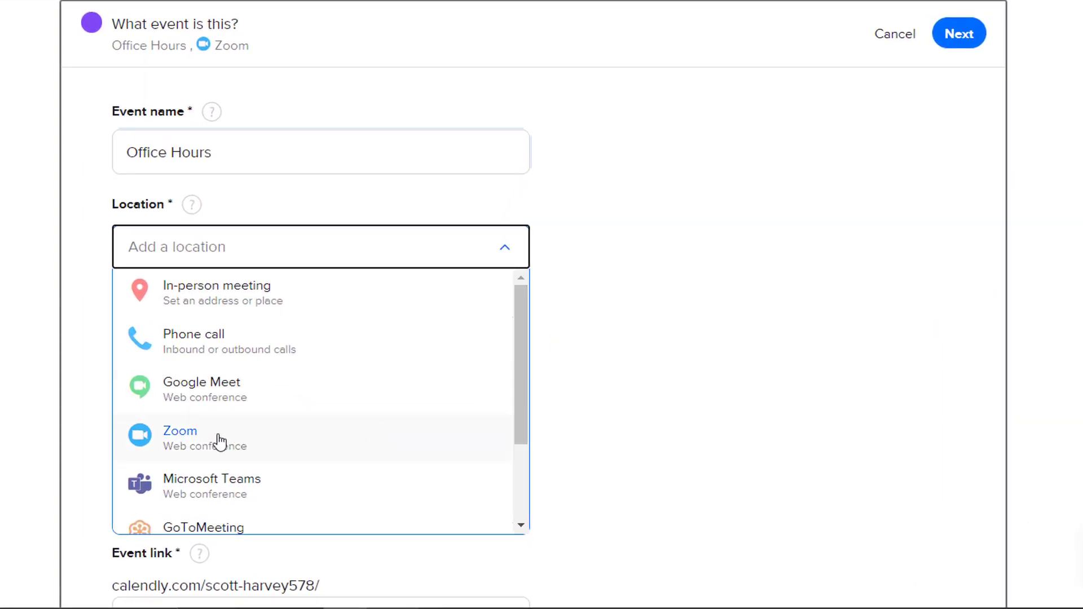
{"action": "left_click", "coordinate": [218, 440]}
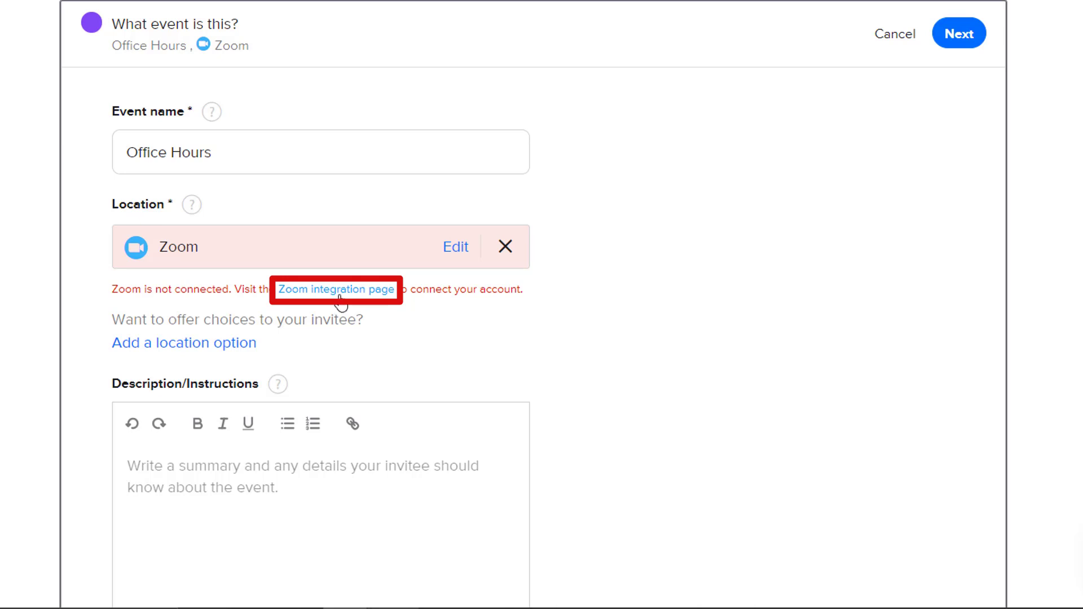
Connect the HACC Zoom account to Calendly through SSO with the hacc domain.
{"action": "left_click", "coordinate": [340, 290]}
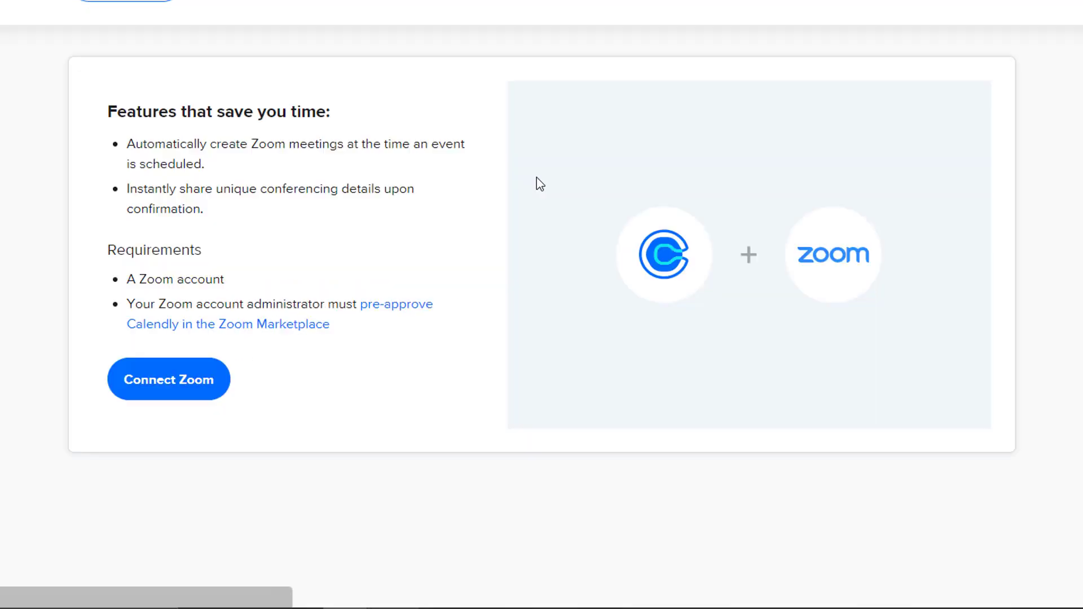
{"action": "left_click", "coordinate": [180, 379]}
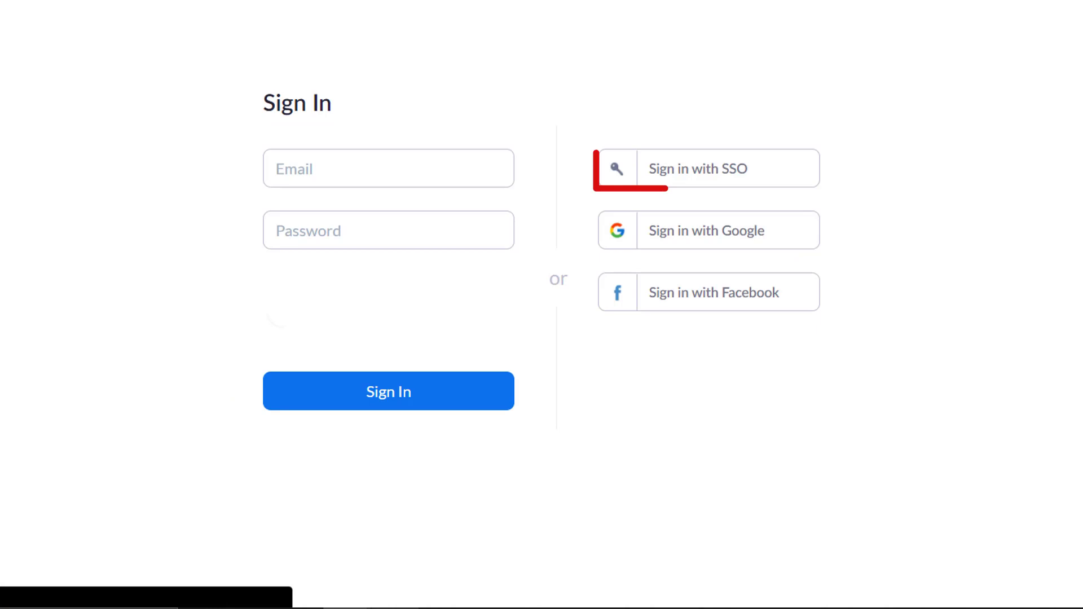
{"action": "left_click", "coordinate": [699, 176]}
{"action": "left_click", "coordinate": [508, 231]}
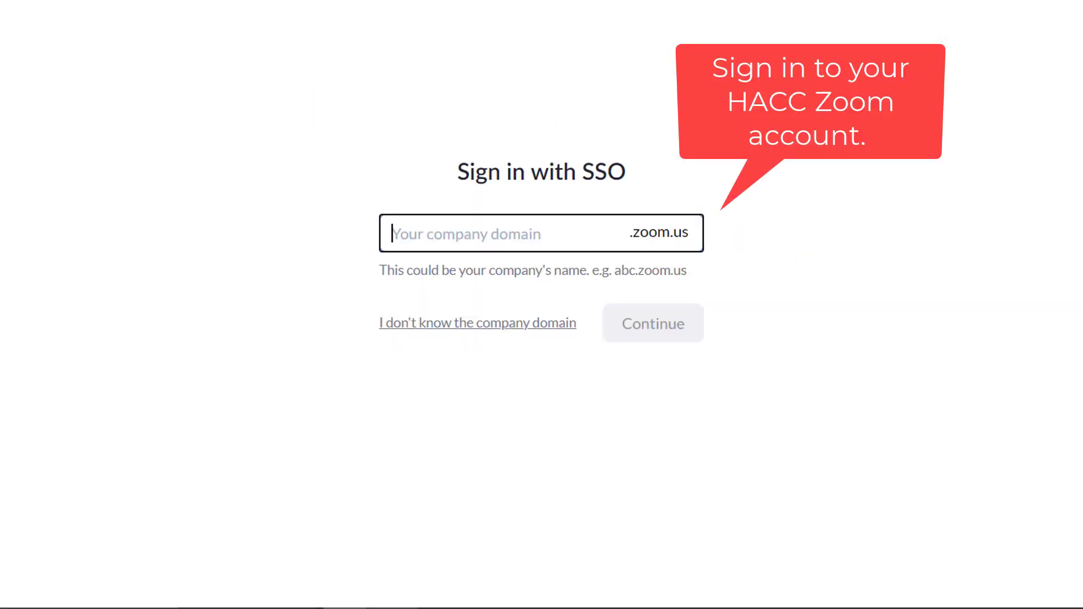
{"action": "type", "text": "hacc"}
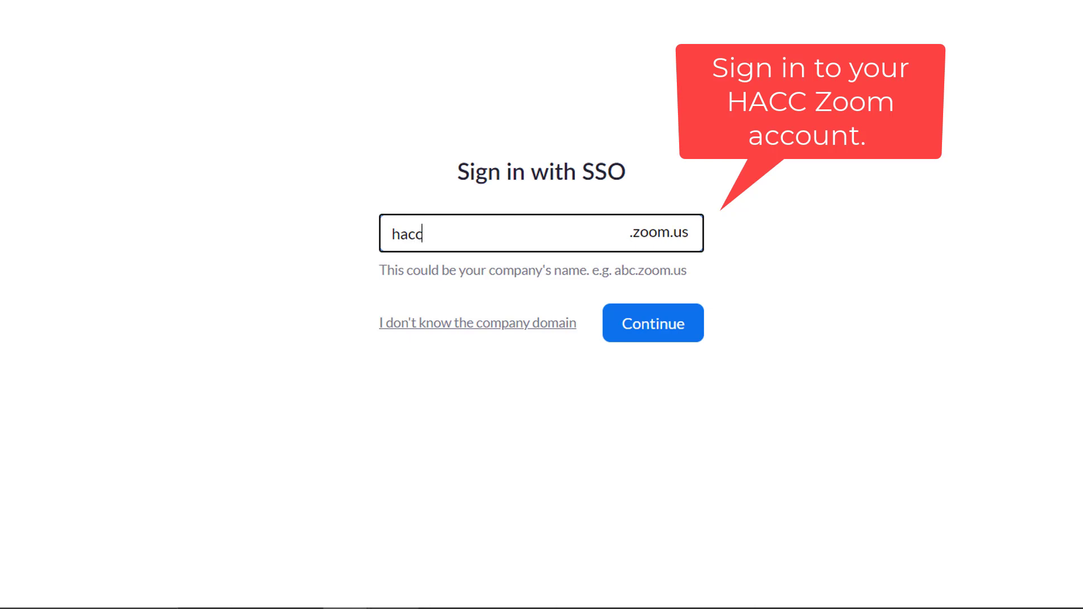
{"action": "type", "text": ".e"}
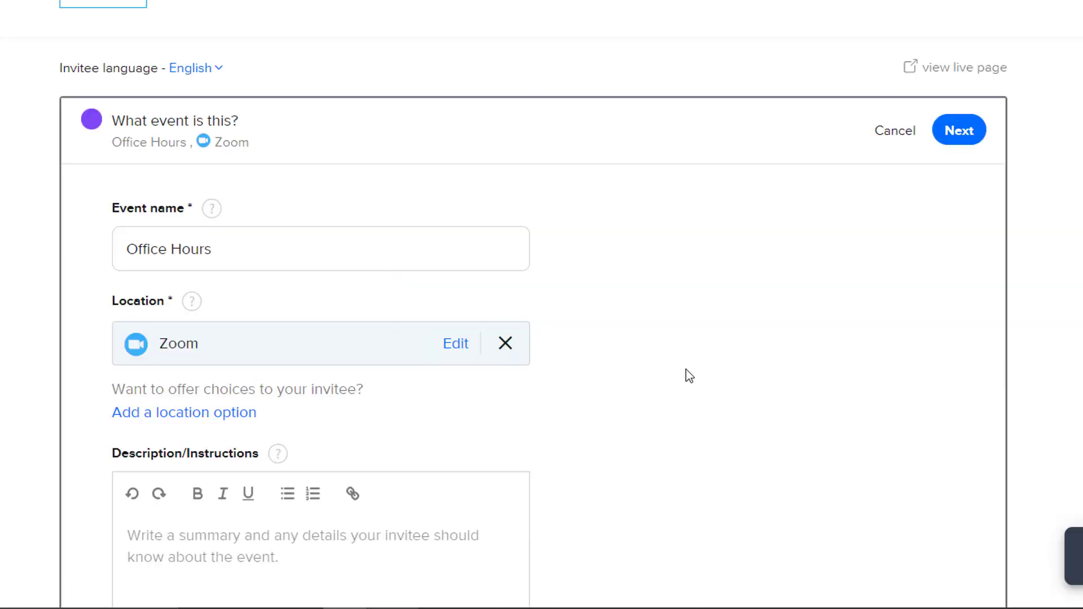
{"action": "scroll", "coordinate": [574, 416], "scroll_direction": "down", "scroll_amount": 3}
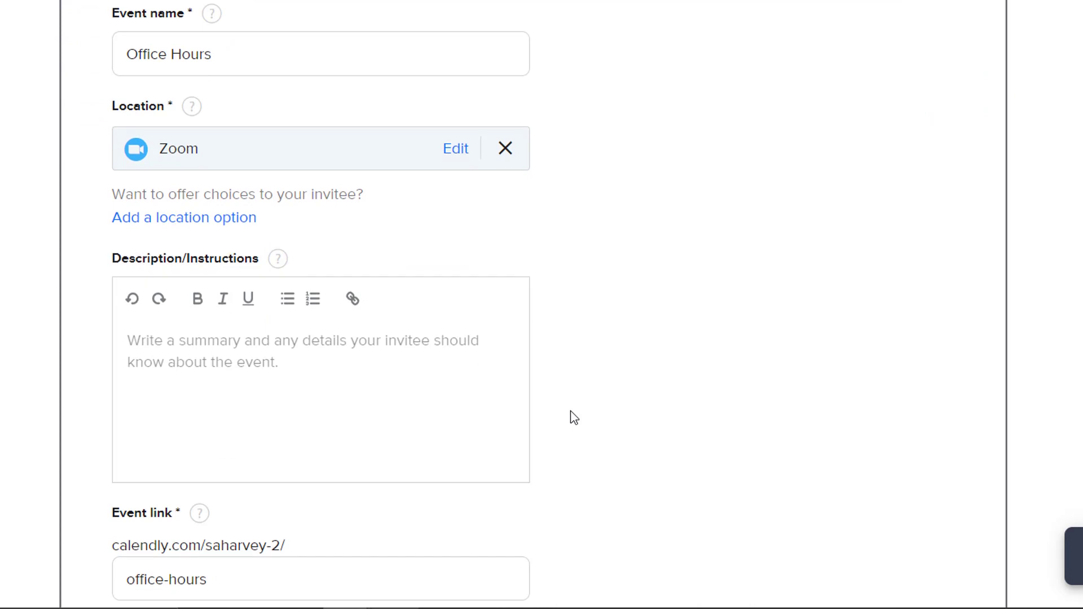
{"action": "scroll", "coordinate": [571, 416], "scroll_direction": "down", "scroll_amount": 3}
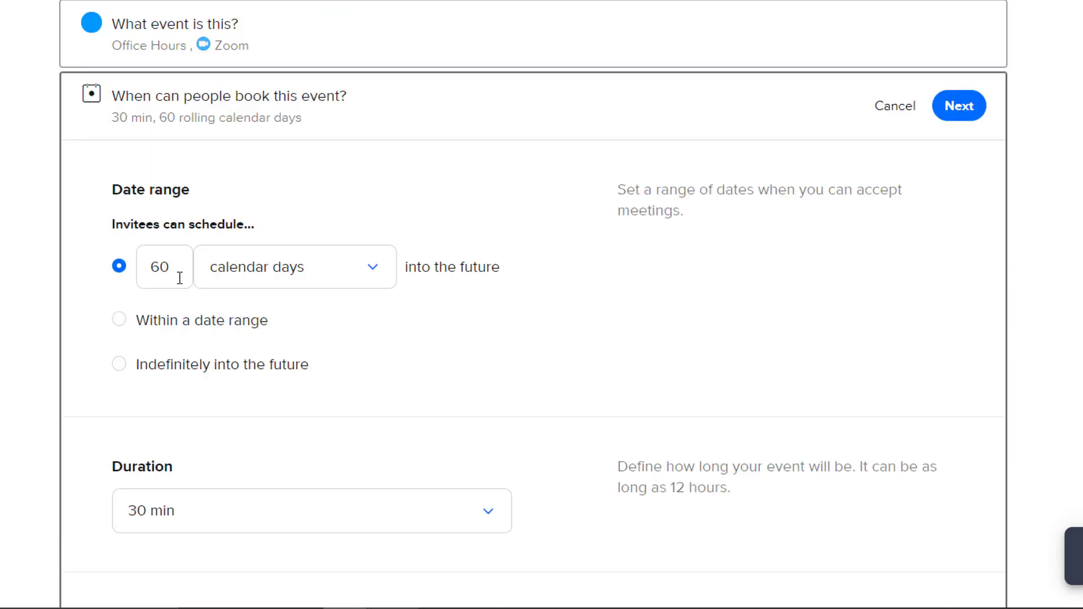
Change the booking window from 60 to 30 calendar days into the future.
{"action": "left_click", "coordinate": [374, 274]}
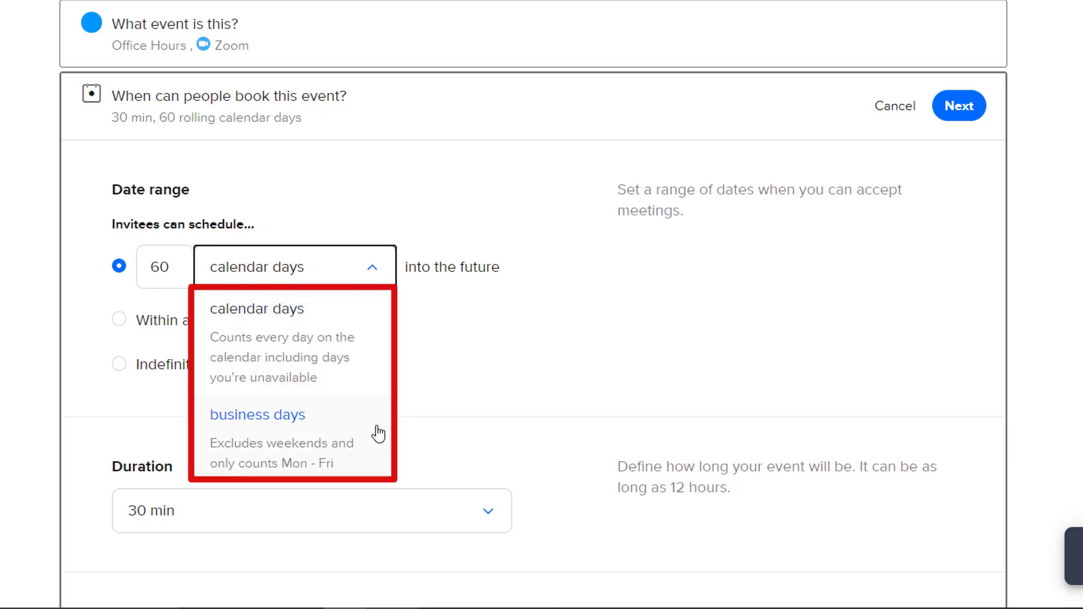
{"action": "left_click", "coordinate": [465, 356]}
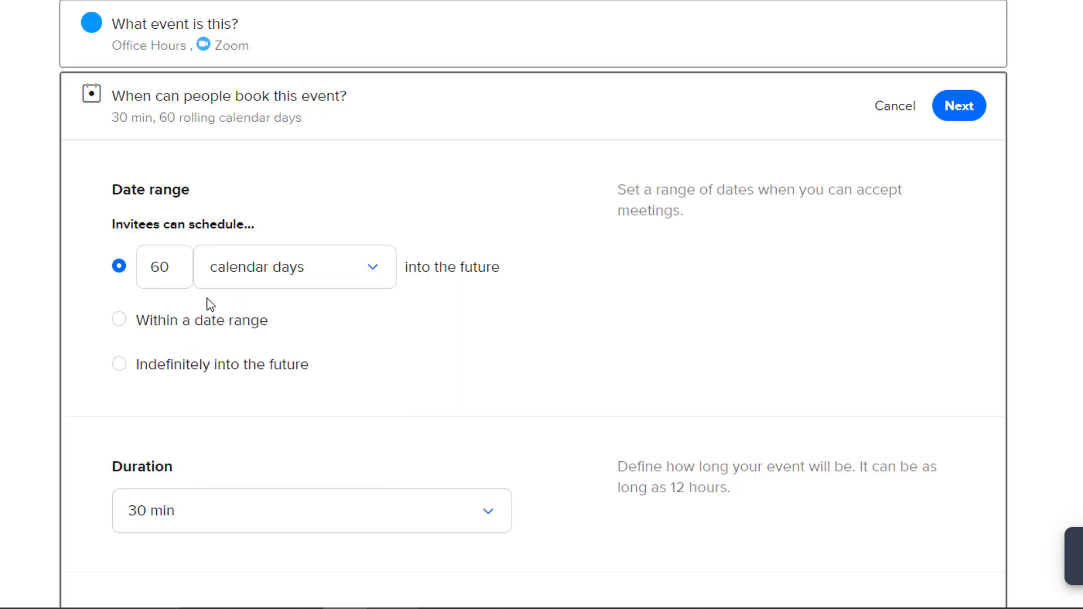
{"action": "left_click", "coordinate": [183, 263]}
{"action": "key", "text": "BackSpace"}
{"action": "key", "text": "BackSpace"}
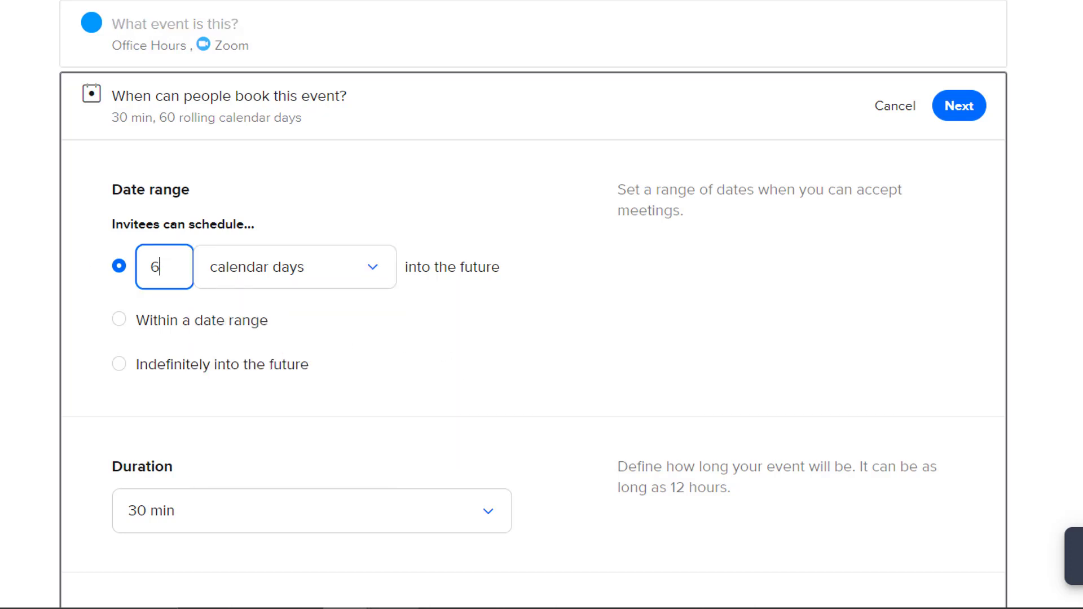
{"action": "type", "text": "30"}
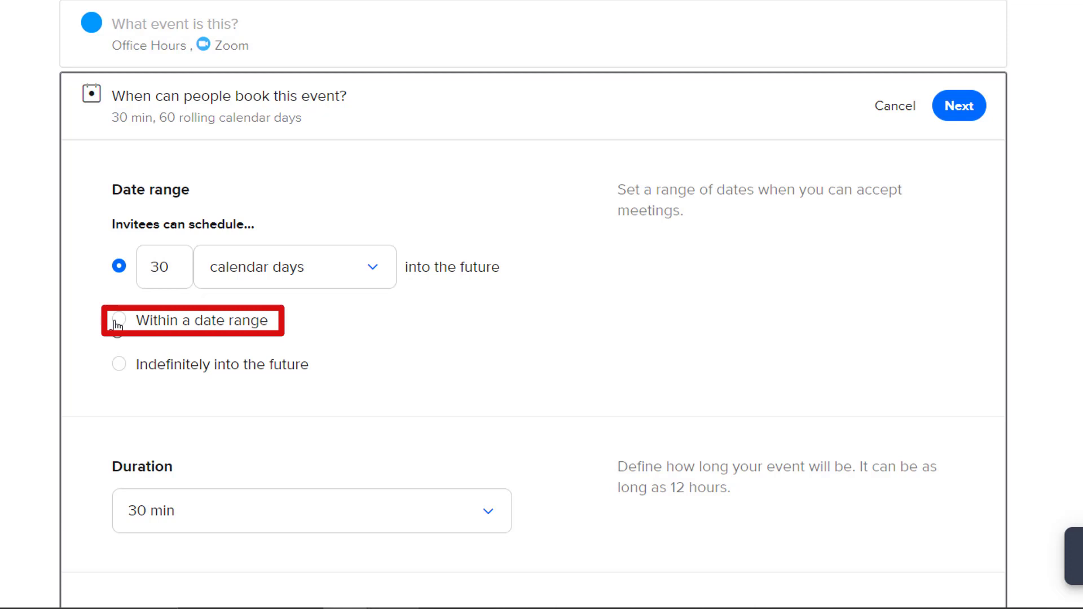
{"action": "left_click", "coordinate": [117, 324]}
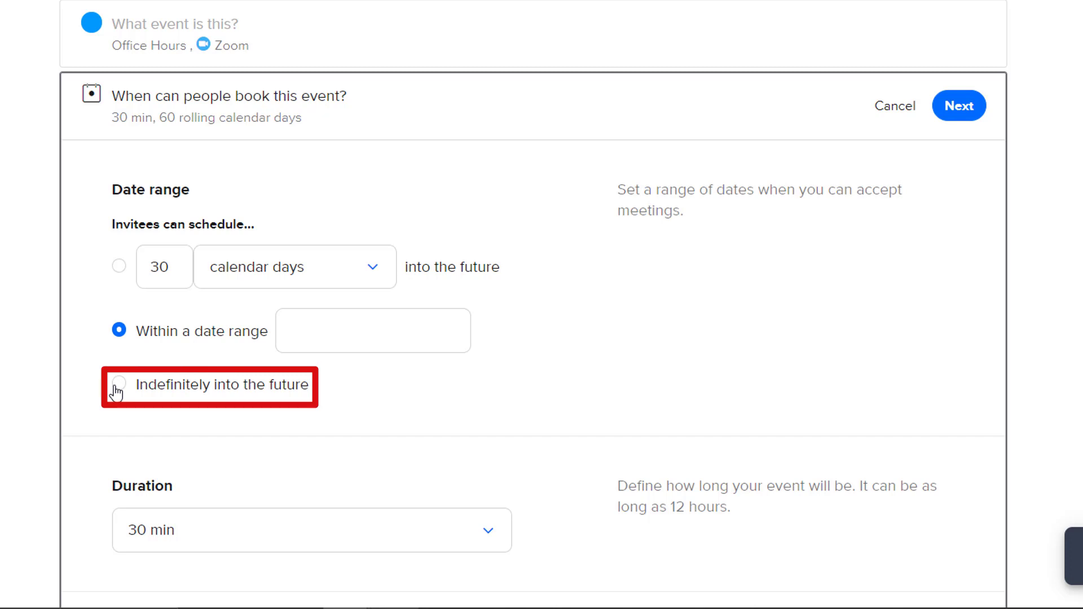
{"action": "left_click", "coordinate": [115, 386]}
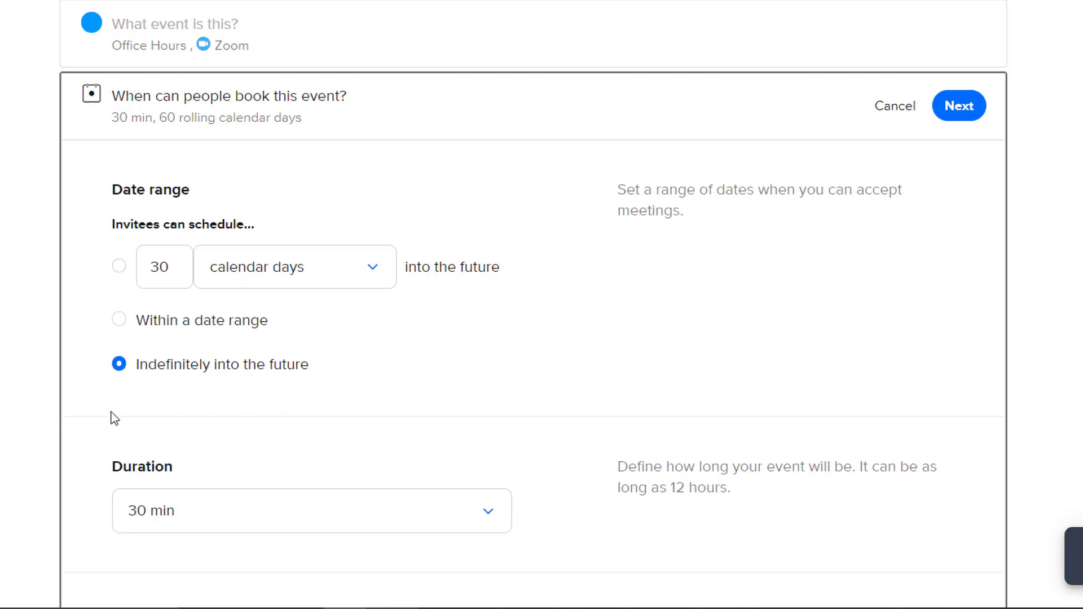
{"action": "left_click", "coordinate": [119, 267]}
Keep the 30 min duration and switch to custom hours with Monday unavailable.
{"action": "scroll", "coordinate": [607, 343], "scroll_direction": "down", "scroll_amount": 5}
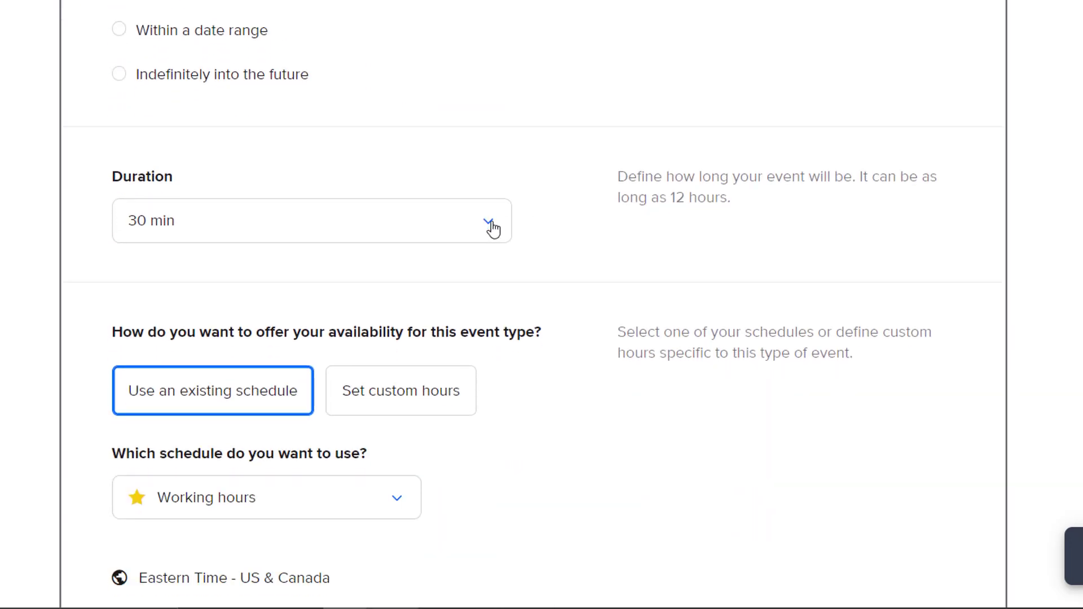
{"action": "left_click", "coordinate": [489, 223]}
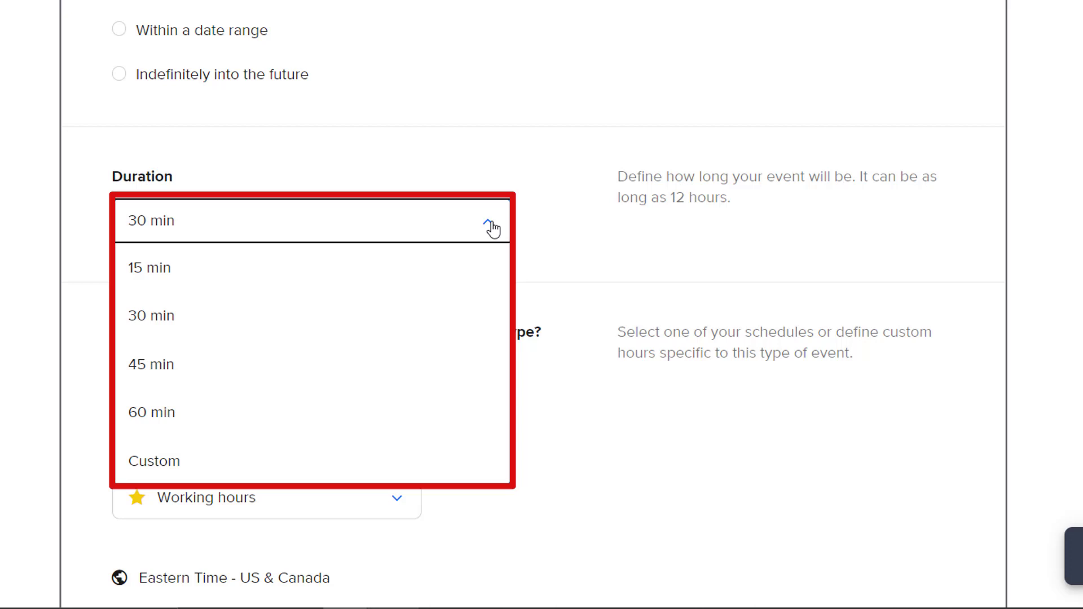
{"action": "left_click", "coordinate": [490, 225]}
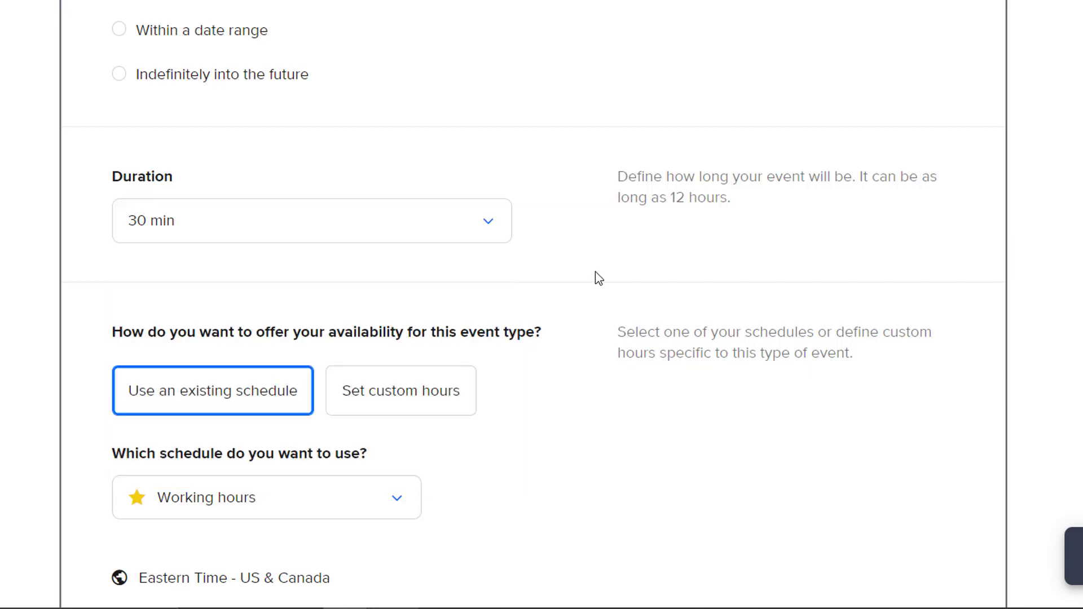
{"action": "scroll", "coordinate": [595, 272], "scroll_direction": "down", "scroll_amount": 3}
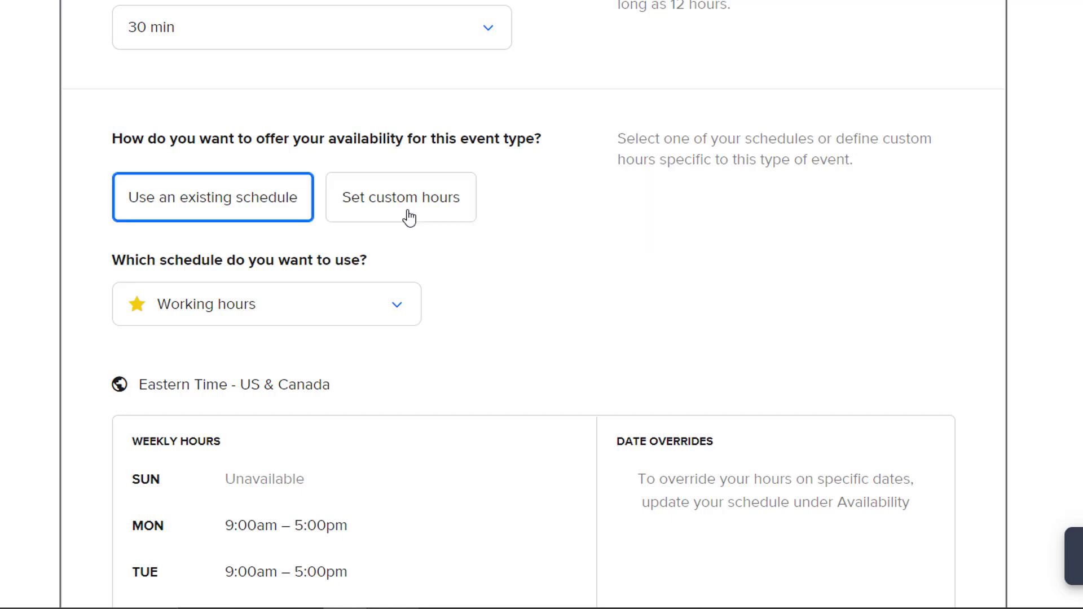
{"action": "left_click", "coordinate": [409, 217]}
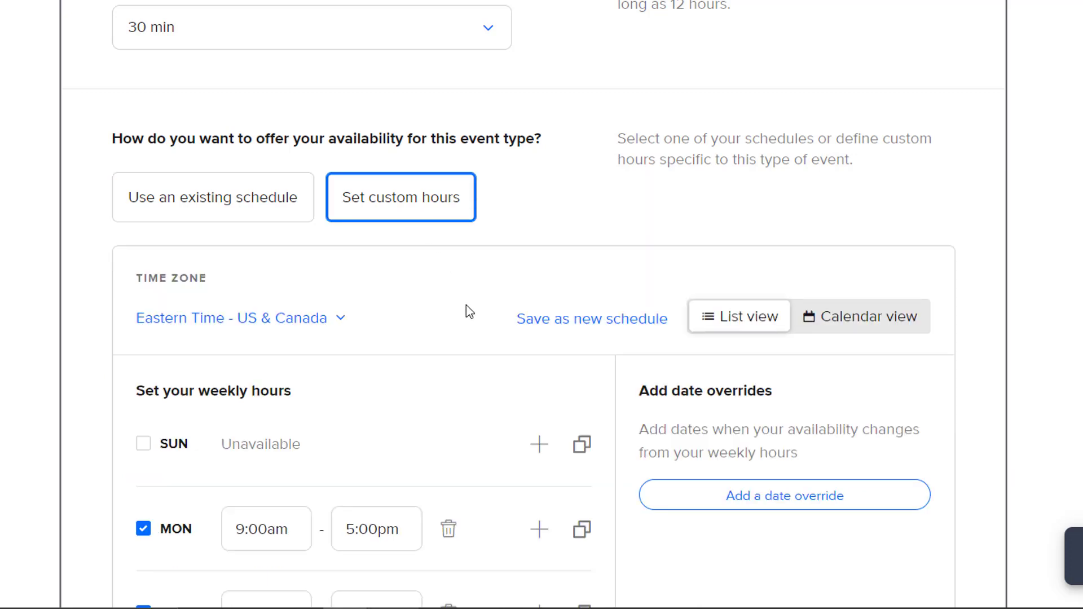
{"action": "scroll", "coordinate": [466, 310], "scroll_direction": "down", "scroll_amount": 3}
{"action": "scroll", "coordinate": [467, 313], "scroll_direction": "down", "scroll_amount": 4}
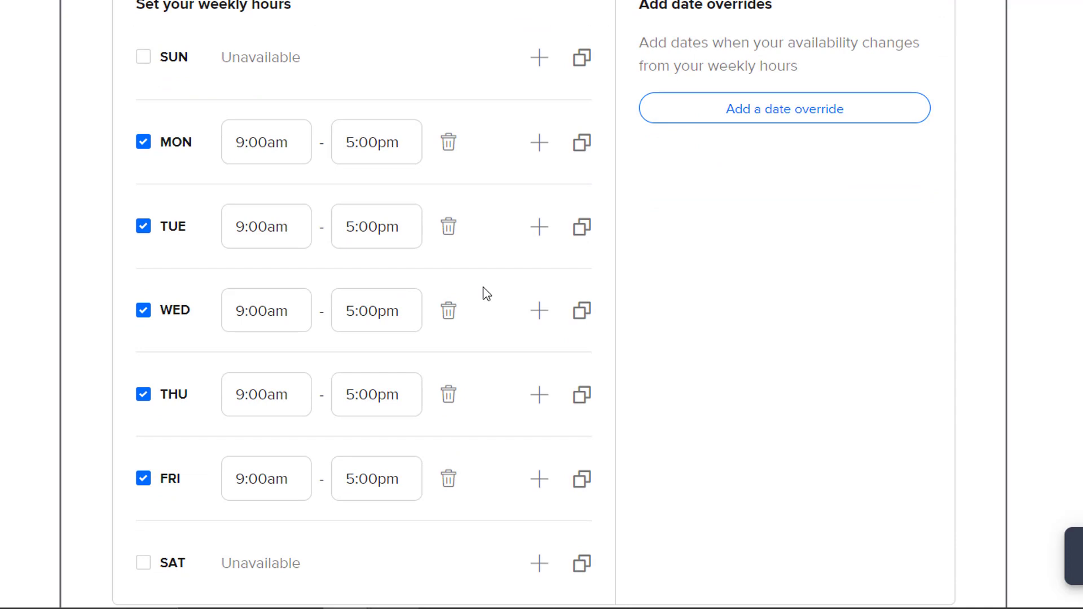
{"action": "scroll", "coordinate": [487, 294], "scroll_direction": "up", "scroll_amount": 2}
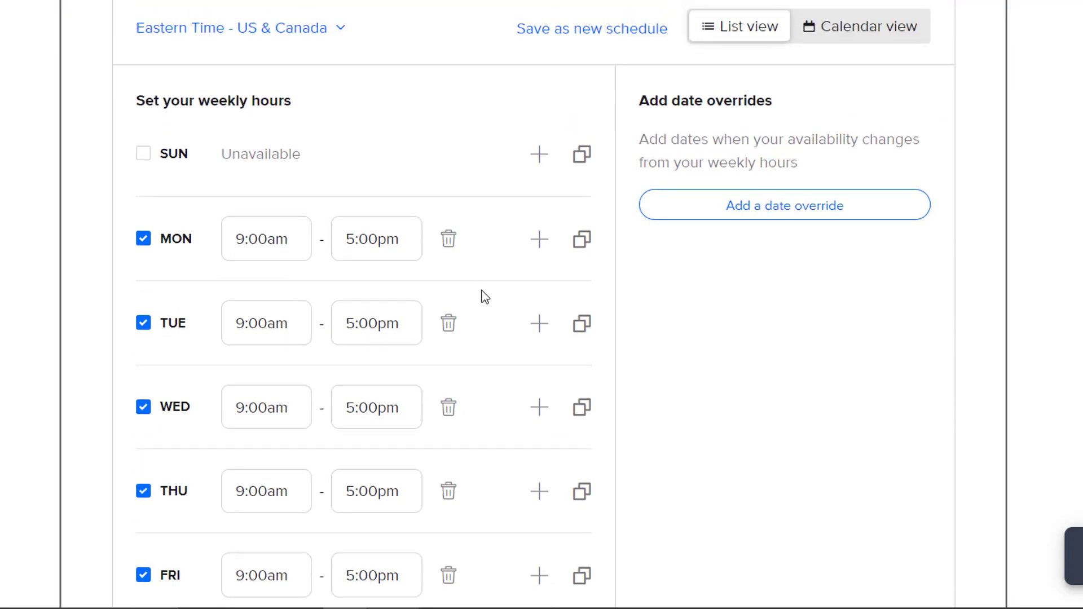
{"action": "scroll", "coordinate": [485, 298], "scroll_direction": "down", "scroll_amount": 2}
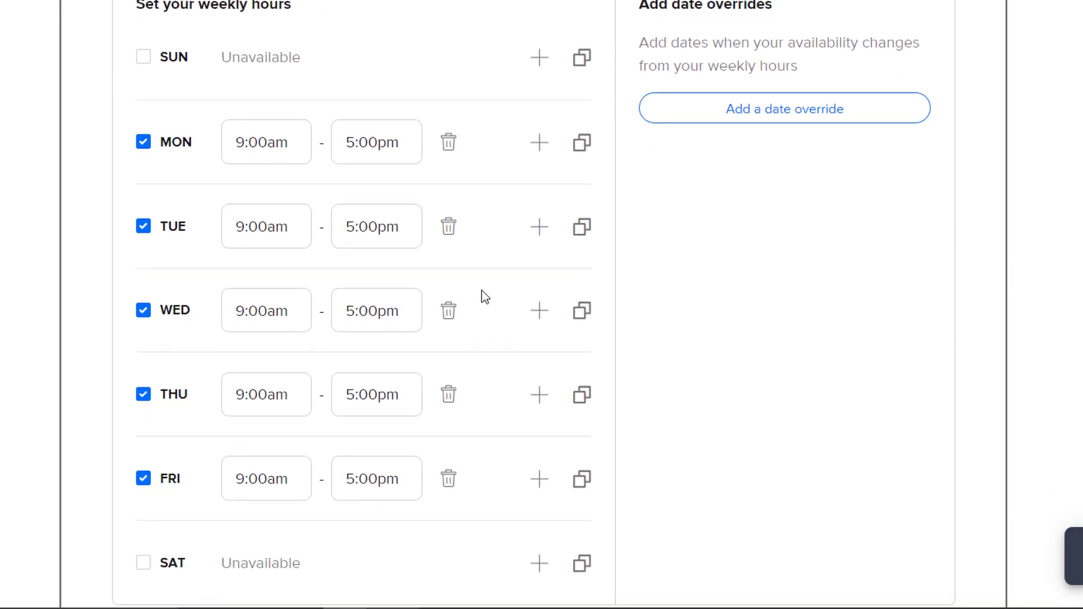
{"action": "left_click", "coordinate": [142, 144]}
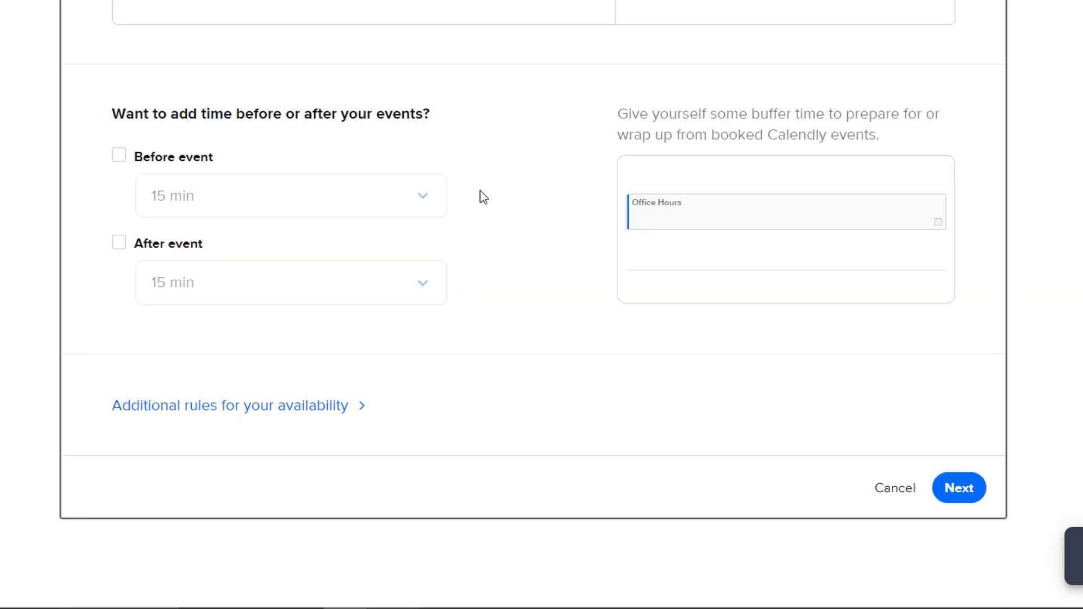
Turn on a 15 min buffer before each event and save the settings.
{"action": "left_click", "coordinate": [118, 158]}
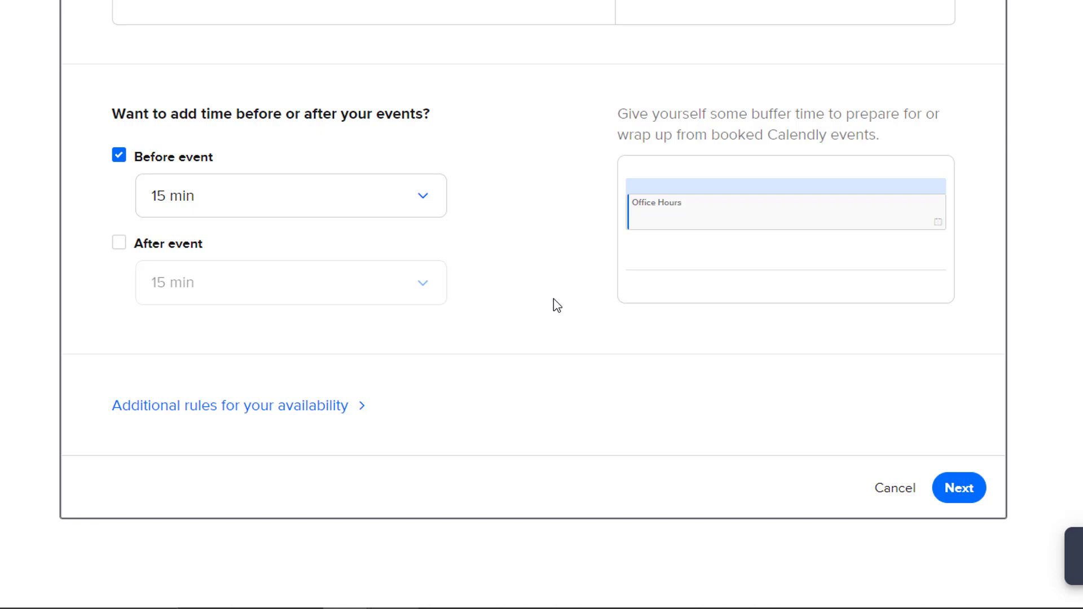
{"action": "scroll", "coordinate": [554, 299], "scroll_direction": "down", "scroll_amount": 1}
{"action": "left_click", "coordinate": [937, 448]}
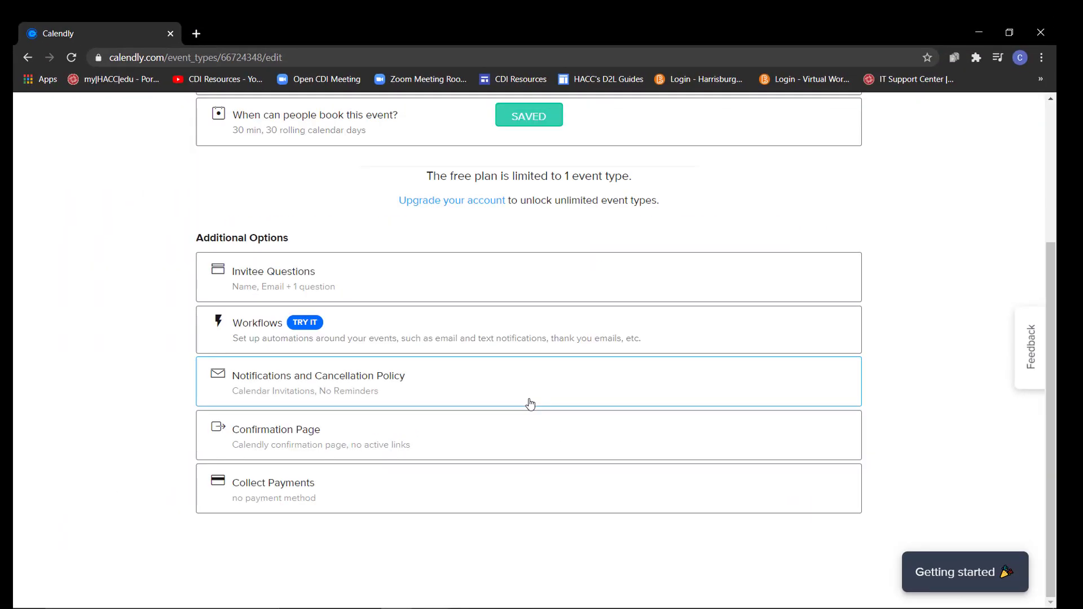
Scroll back up the saved Office Hours settings page toward the Back link.
{"action": "scroll", "coordinate": [508, 428], "scroll_direction": "up", "scroll_amount": 5}
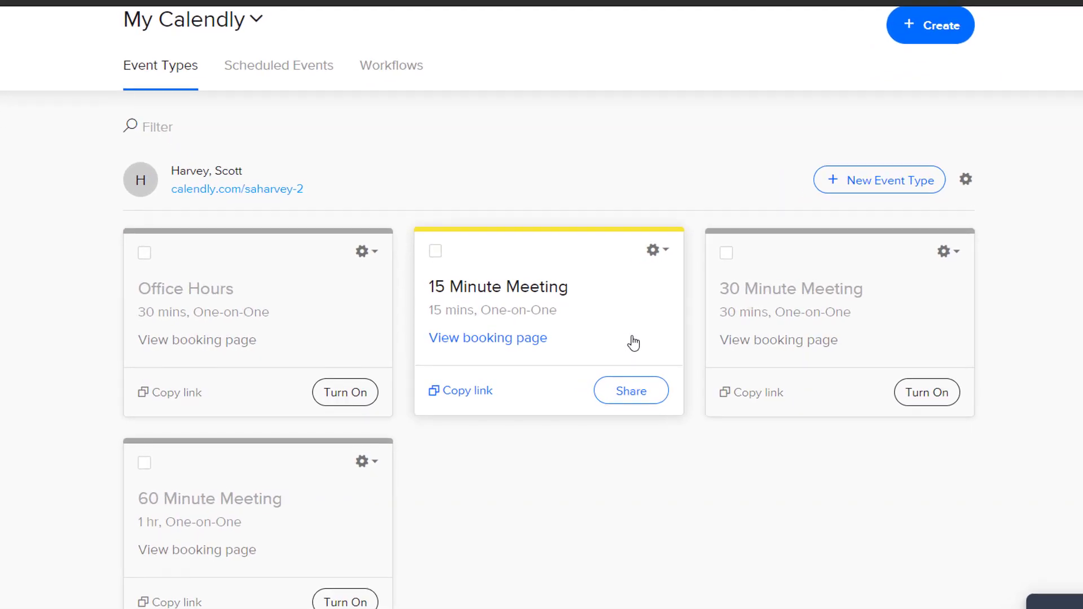
Turn off the 15 Minute Meeting, turn on Office Hours, and copy its booking link.
{"action": "left_click", "coordinate": [655, 256]}
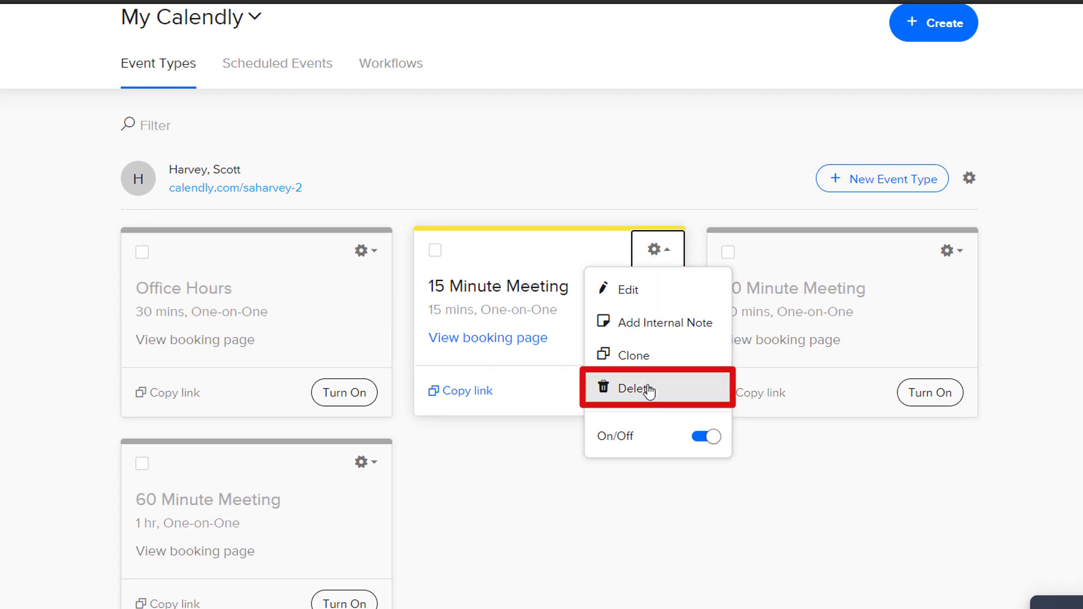
{"action": "left_click", "coordinate": [712, 444]}
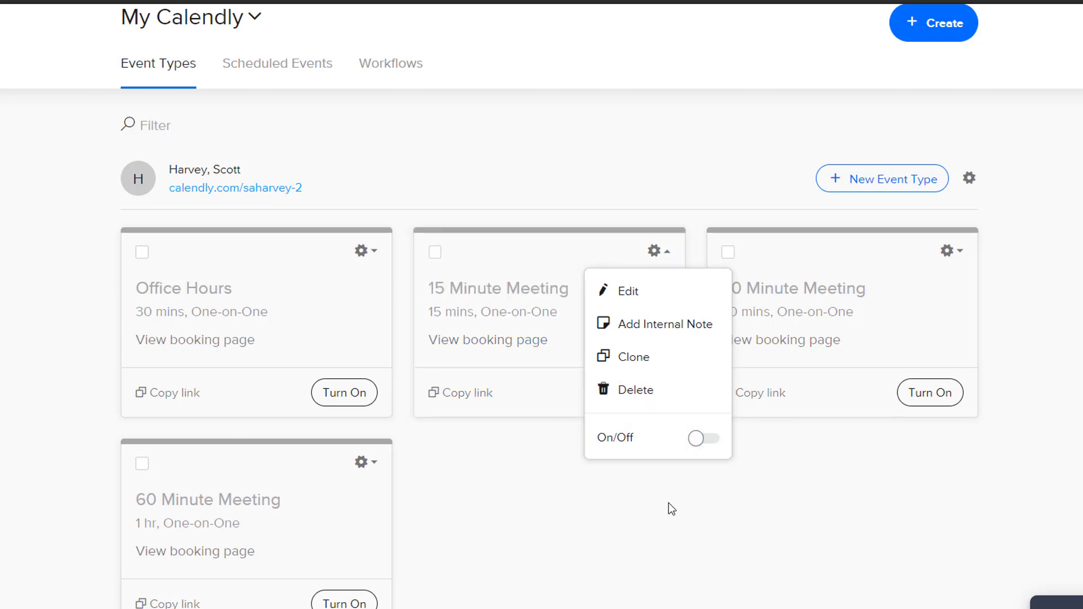
{"action": "left_click", "coordinate": [437, 456]}
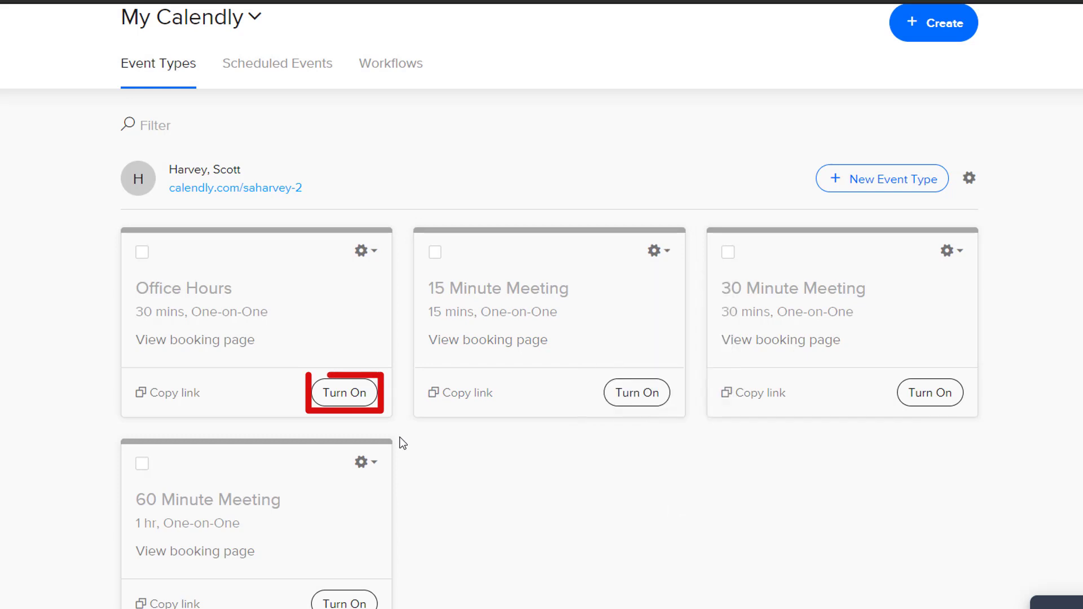
{"action": "left_click", "coordinate": [344, 393]}
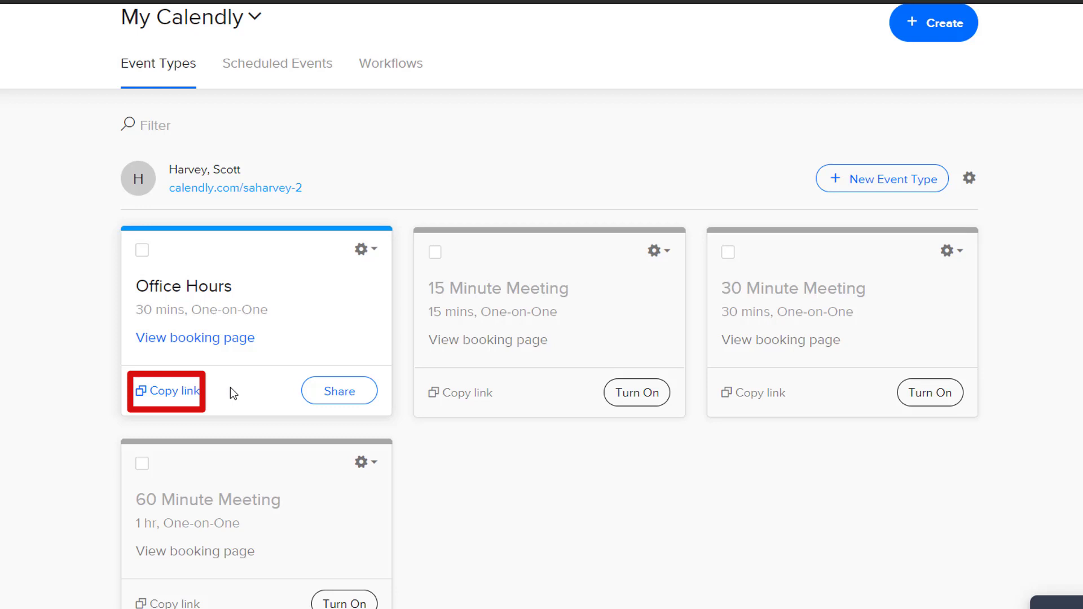
{"action": "left_click", "coordinate": [175, 399]}
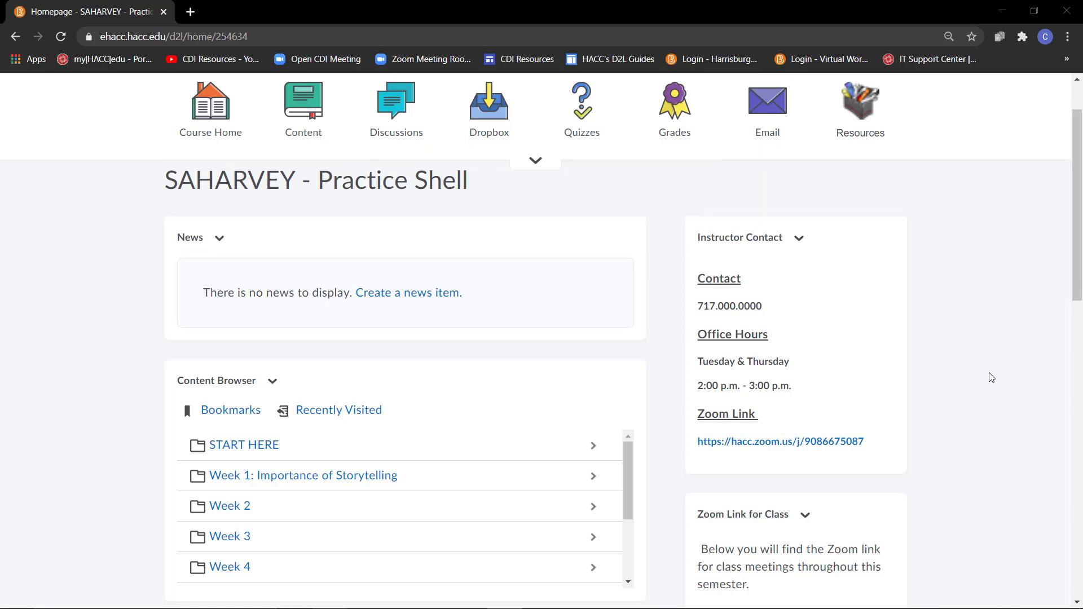
Edit the Instructor Contact widget's content and place the cursor above the Zoom Link heading.
{"action": "left_click", "coordinate": [801, 241]}
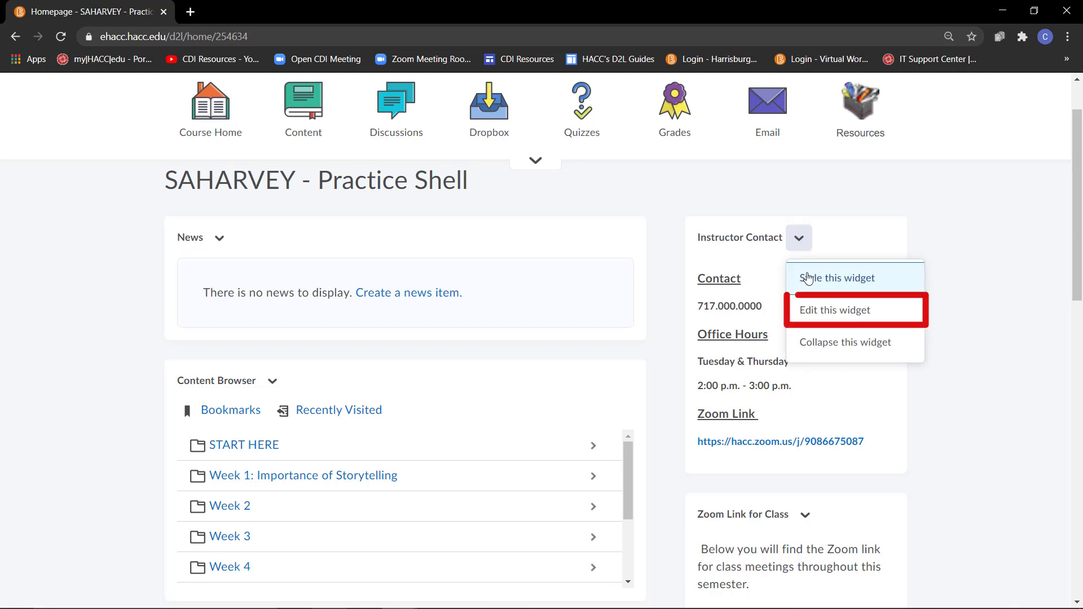
{"action": "left_click", "coordinate": [813, 310]}
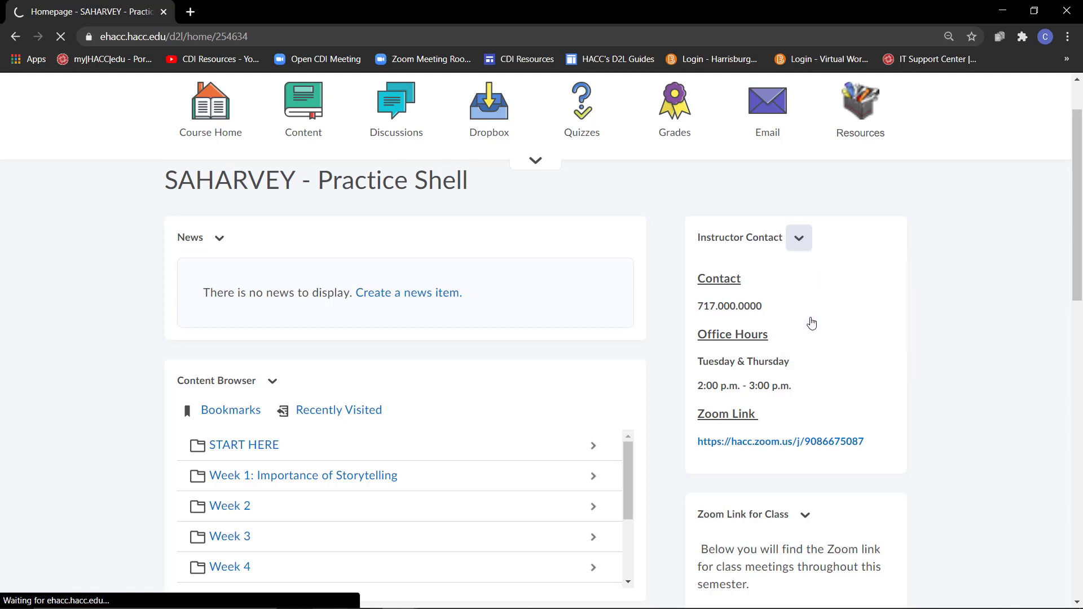
{"action": "scroll", "coordinate": [597, 330], "scroll_direction": "down", "scroll_amount": 3}
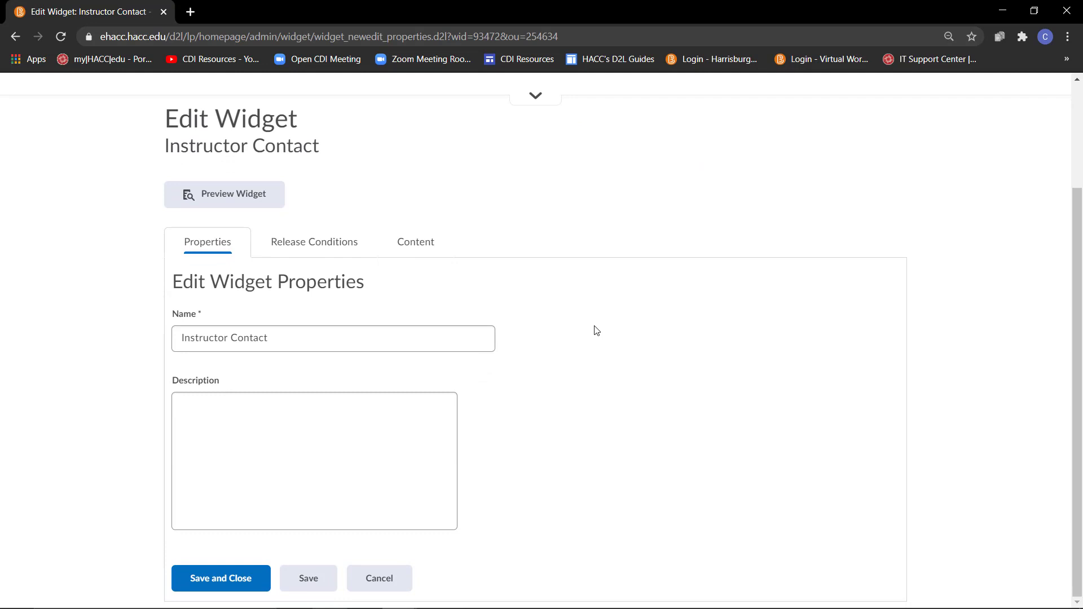
{"action": "left_click", "coordinate": [426, 252]}
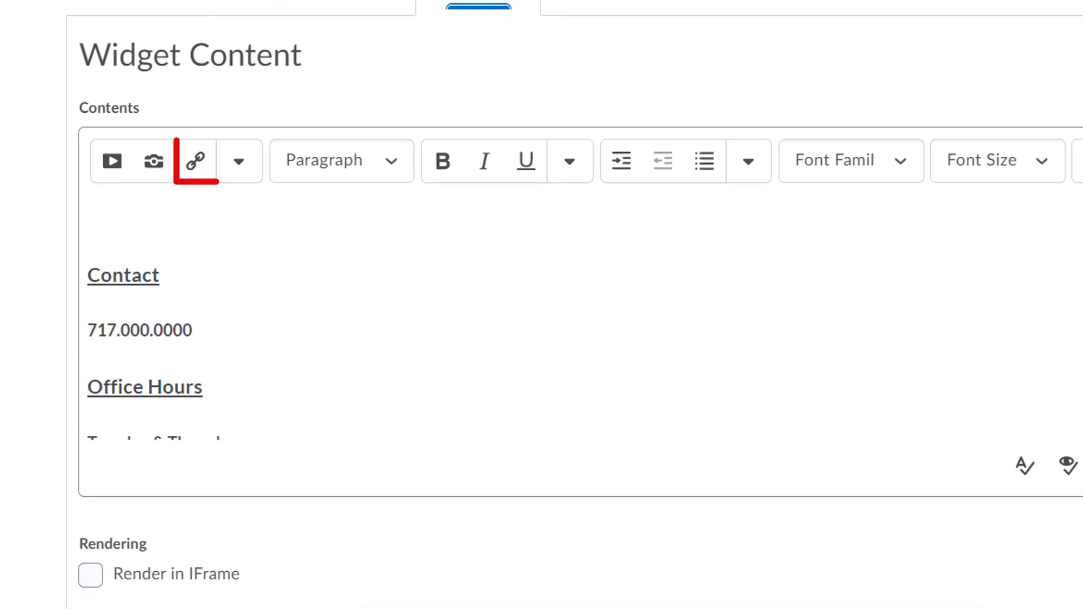
{"action": "scroll", "coordinate": [564, 328], "scroll_direction": "down", "scroll_amount": 4}
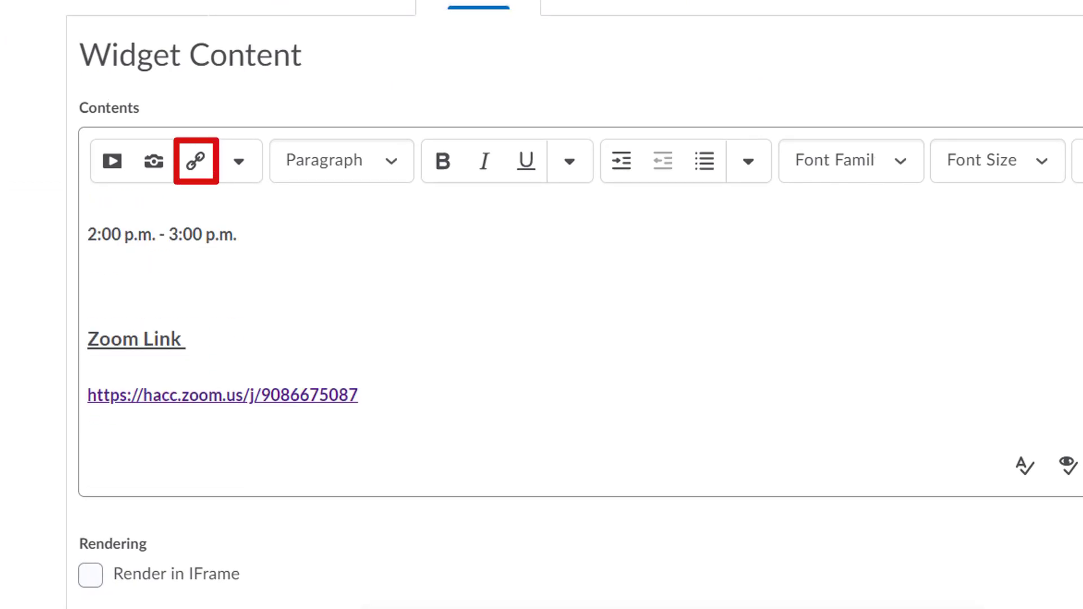
{"action": "scroll", "coordinate": [1040, 329], "scroll_direction": "up", "scroll_amount": 1}
{"action": "left_click", "coordinate": [114, 339]}
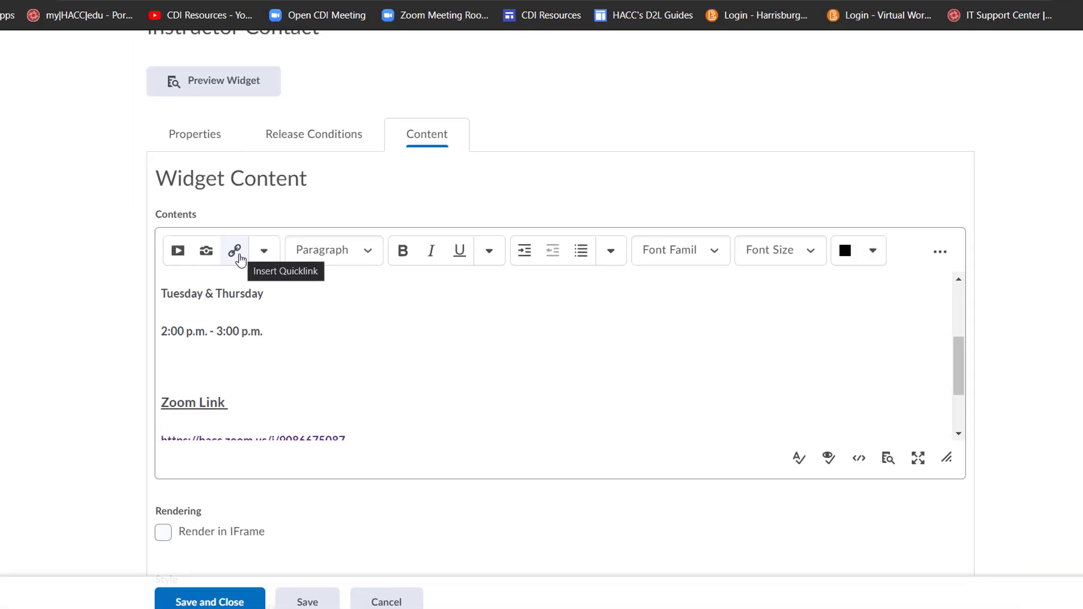
Insert a URL quicklink to the Calendly office-hours page titled 'Sign up for an office hour appointment by clicking here.'.
{"action": "left_click", "coordinate": [236, 252]}
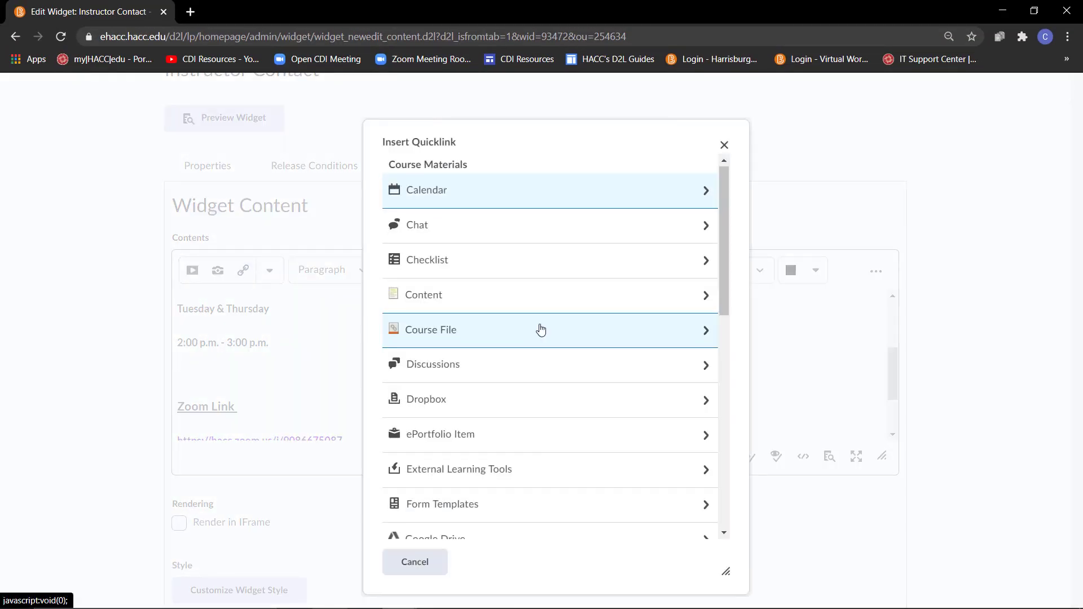
{"action": "scroll", "coordinate": [541, 329], "scroll_direction": "down", "scroll_amount": 9}
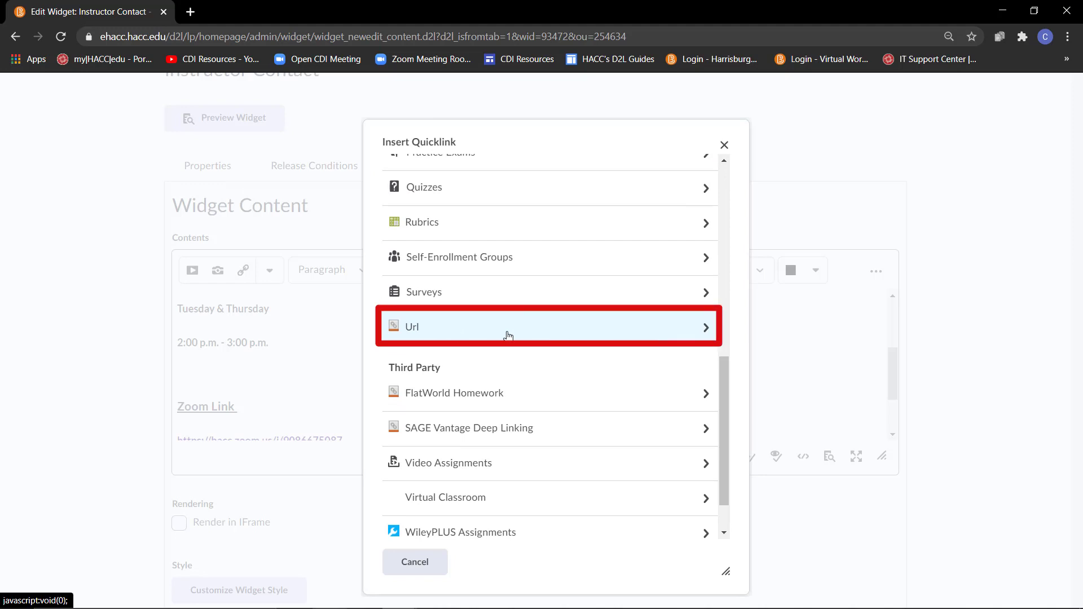
{"action": "left_click", "coordinate": [508, 337]}
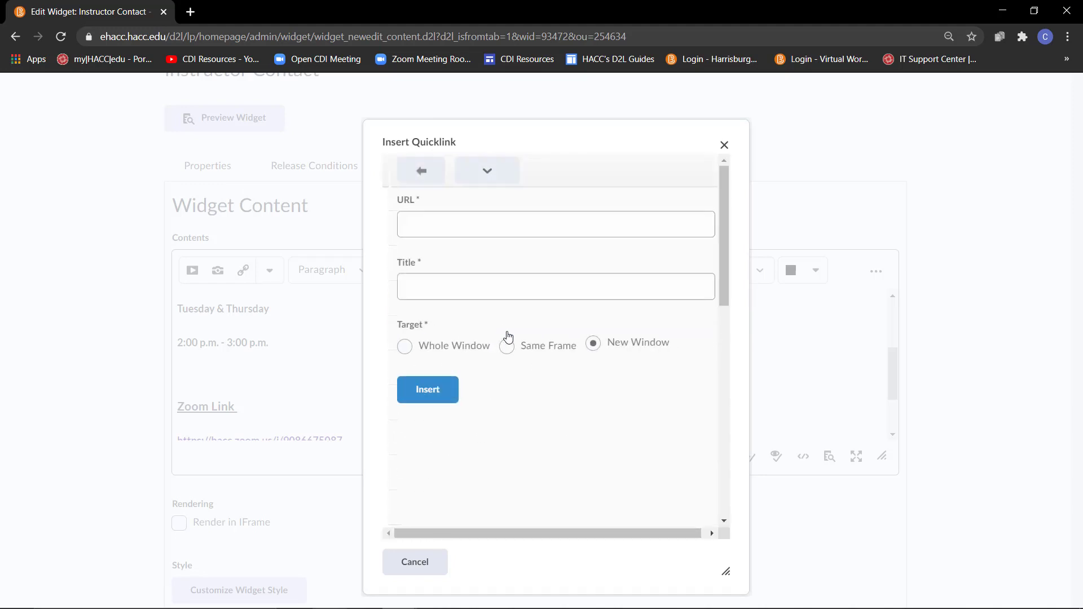
{"action": "type", "text": "https://calendly.com/saharvey-2/office-hours"}
{"action": "left_click", "coordinate": [503, 293]}
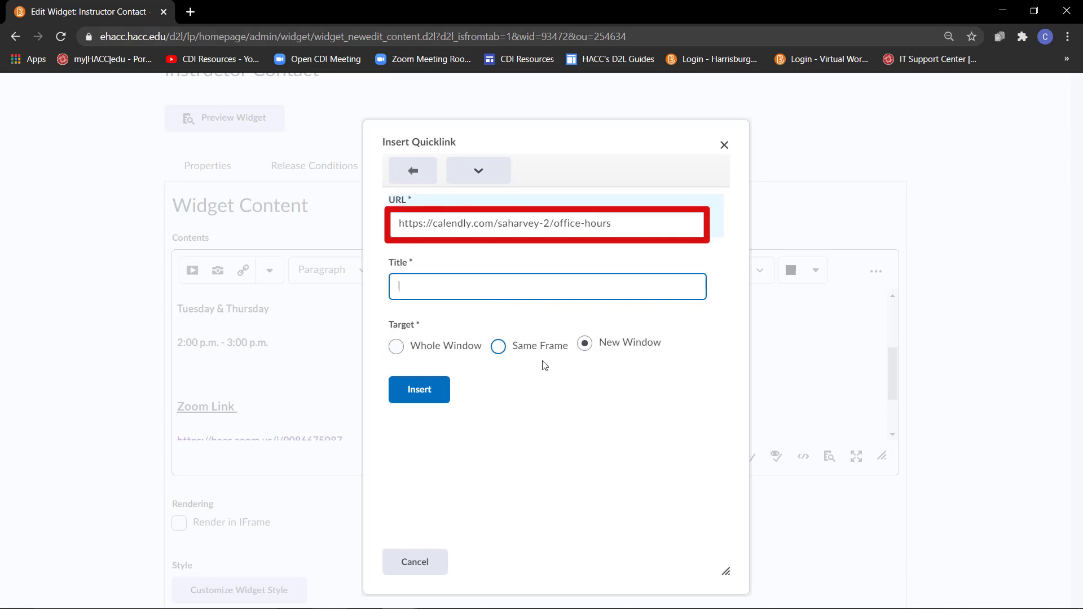
{"action": "type", "text": "Sig"}
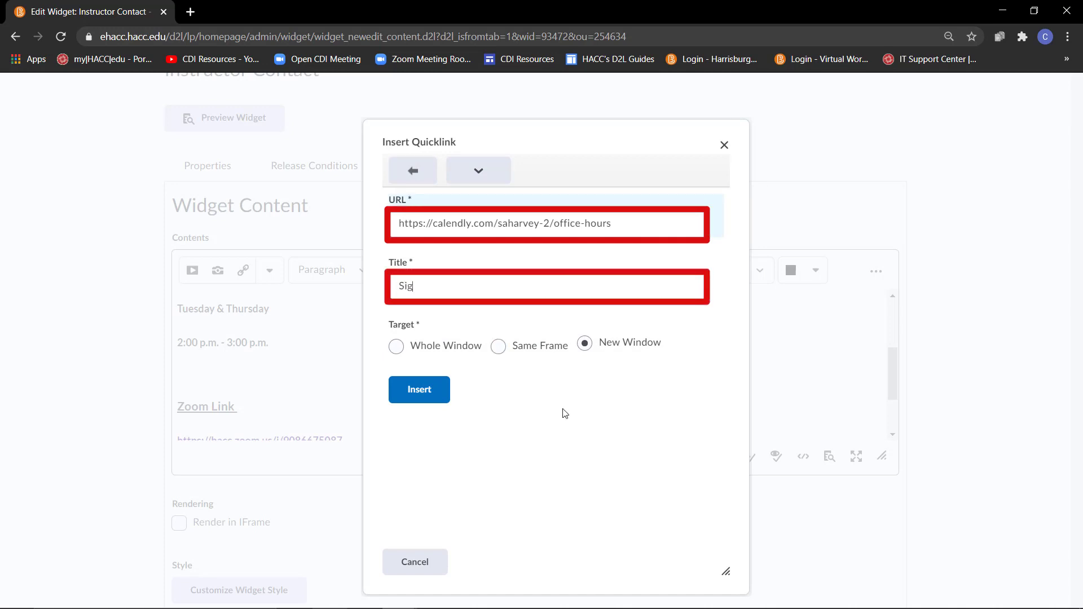
{"action": "type", "text": "n up f"}
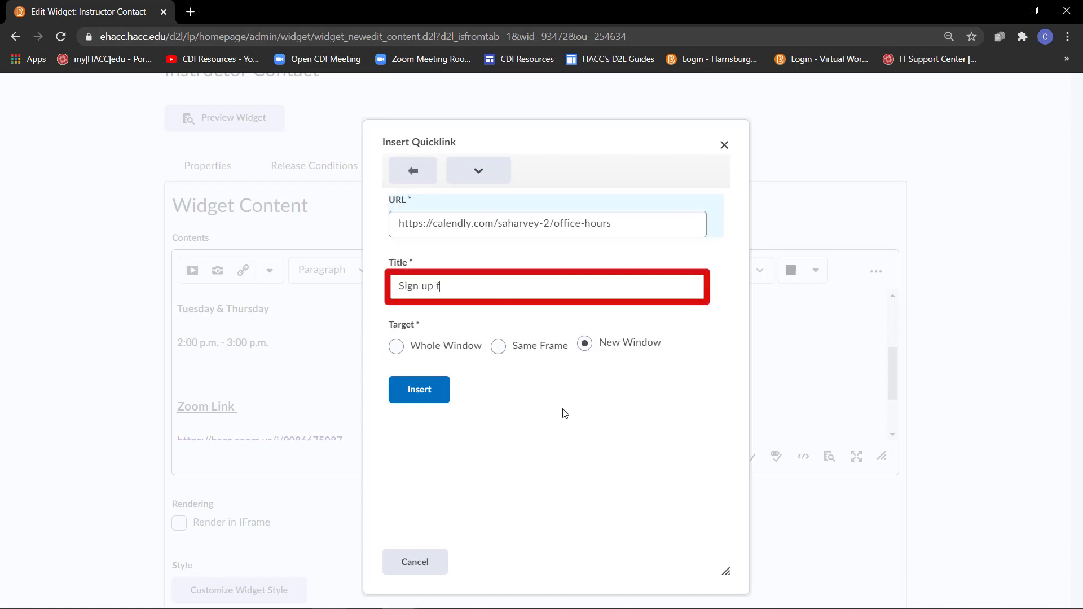
{"action": "type", "text": "or an office hour appointmen"}
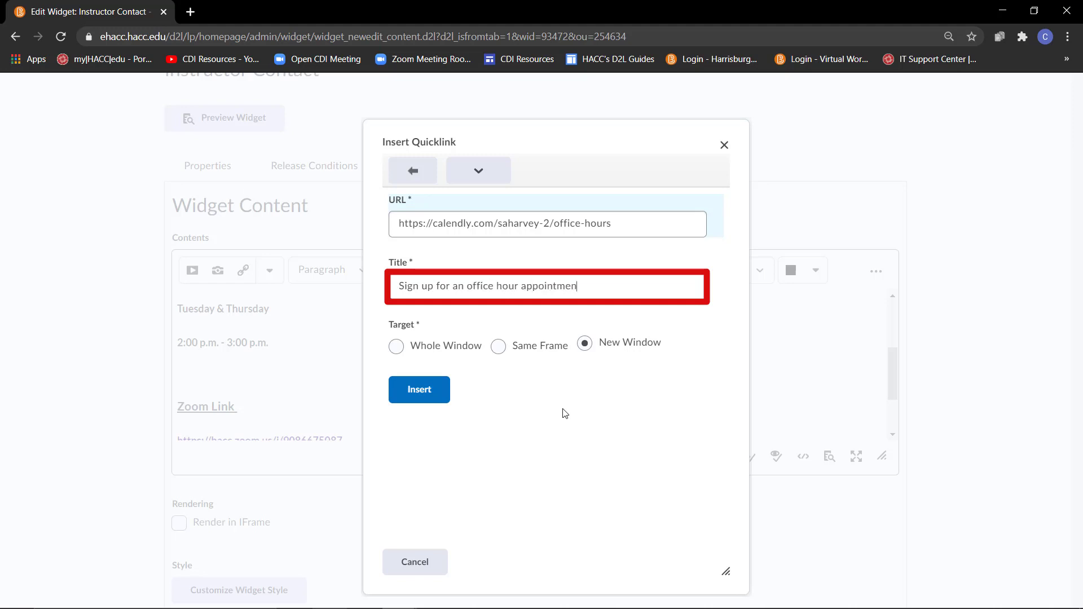
{"action": "type", "text": "t by clicking here."}
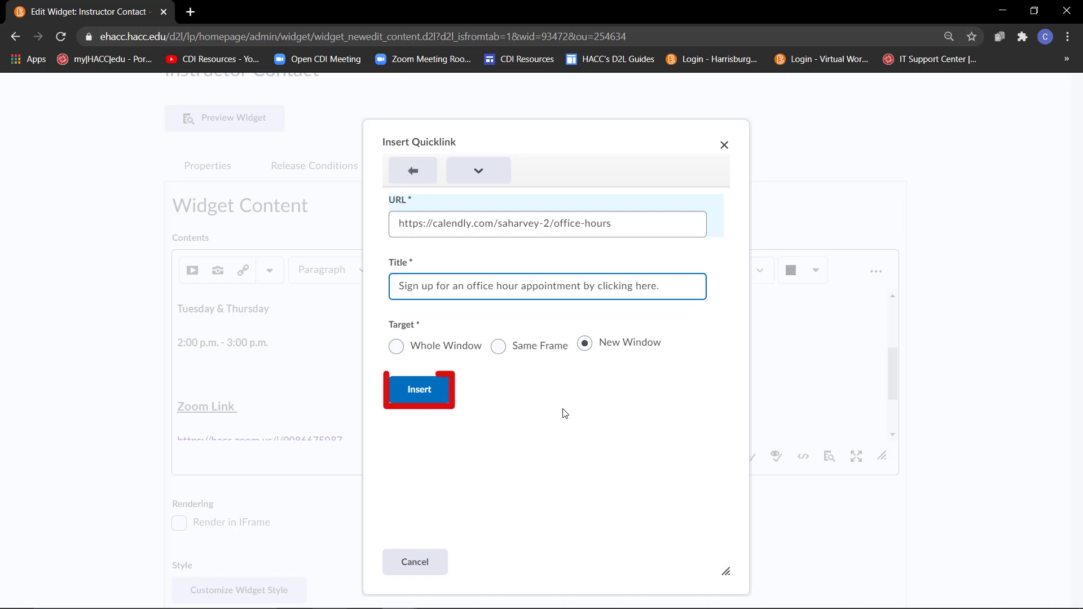
{"action": "left_click", "coordinate": [419, 390]}
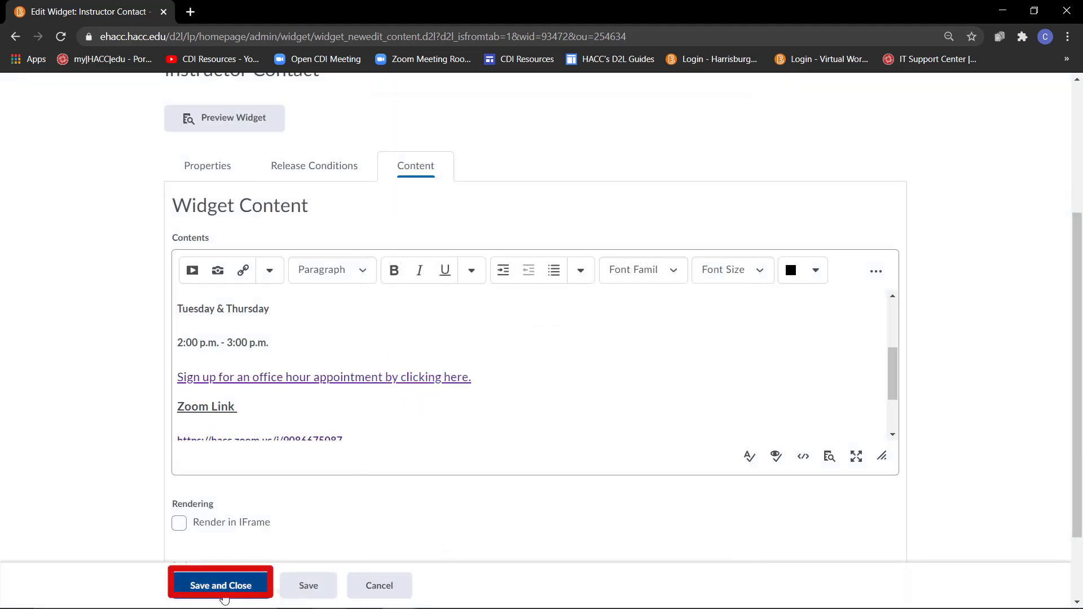
Save the Instructor Contact widget and follow its sign-up link to Calendly's Office Hours booking page.
{"action": "left_click", "coordinate": [224, 595]}
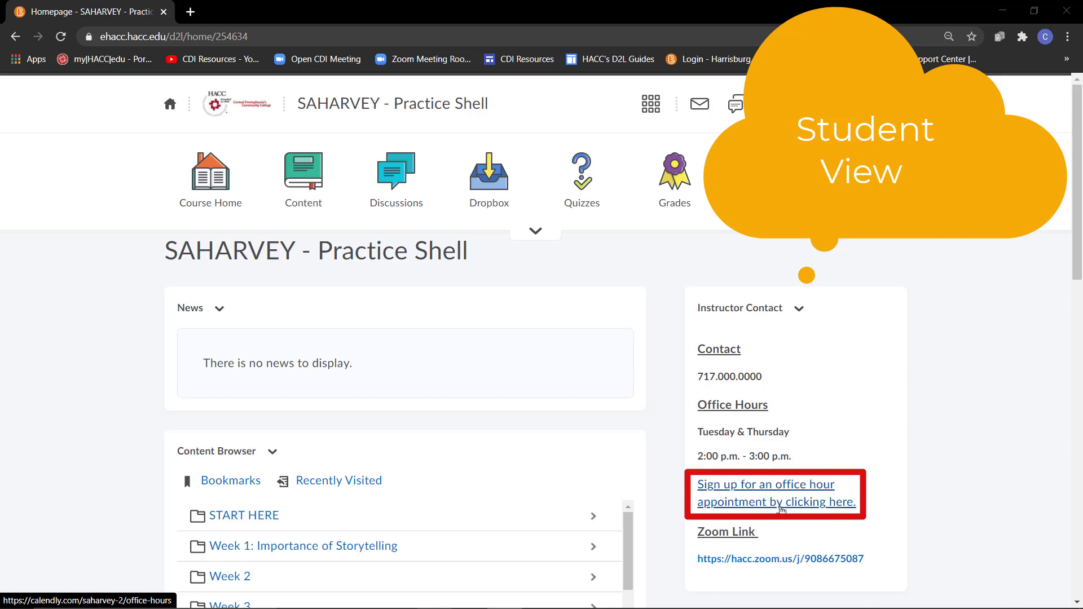
{"action": "left_click", "coordinate": [782, 510]}
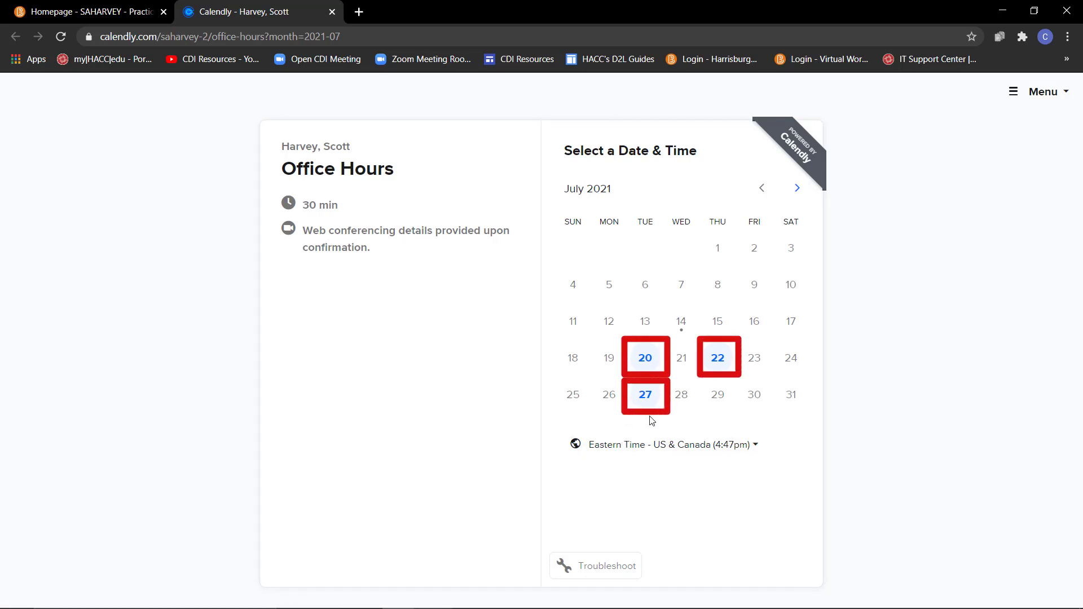
Choose the 3:00pm slot on Tuesday, July 20 and confirm it.
{"action": "left_click", "coordinate": [648, 362]}
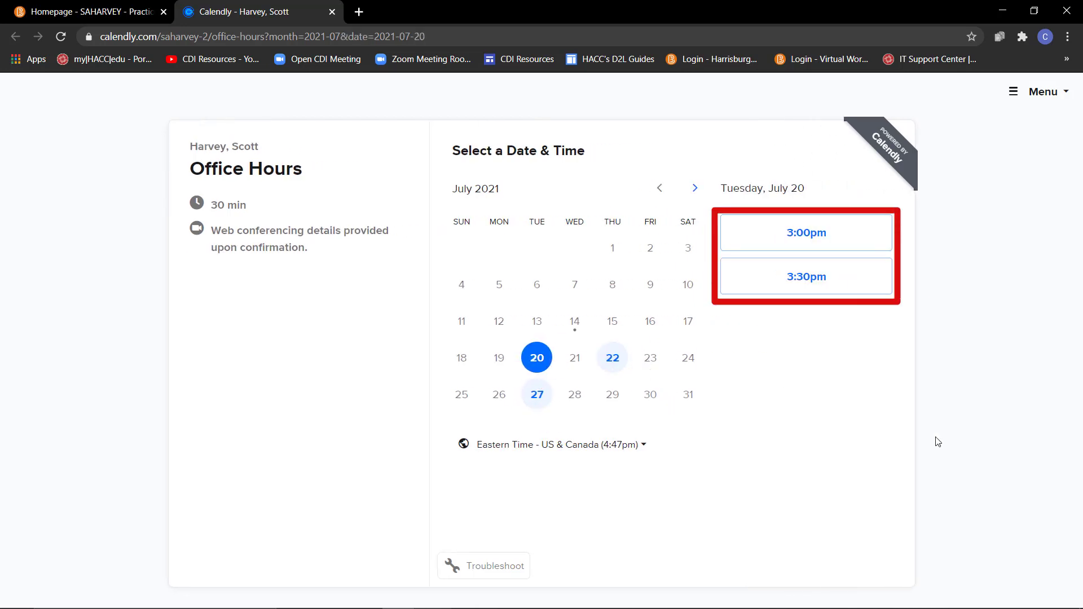
{"action": "left_click", "coordinate": [799, 240]}
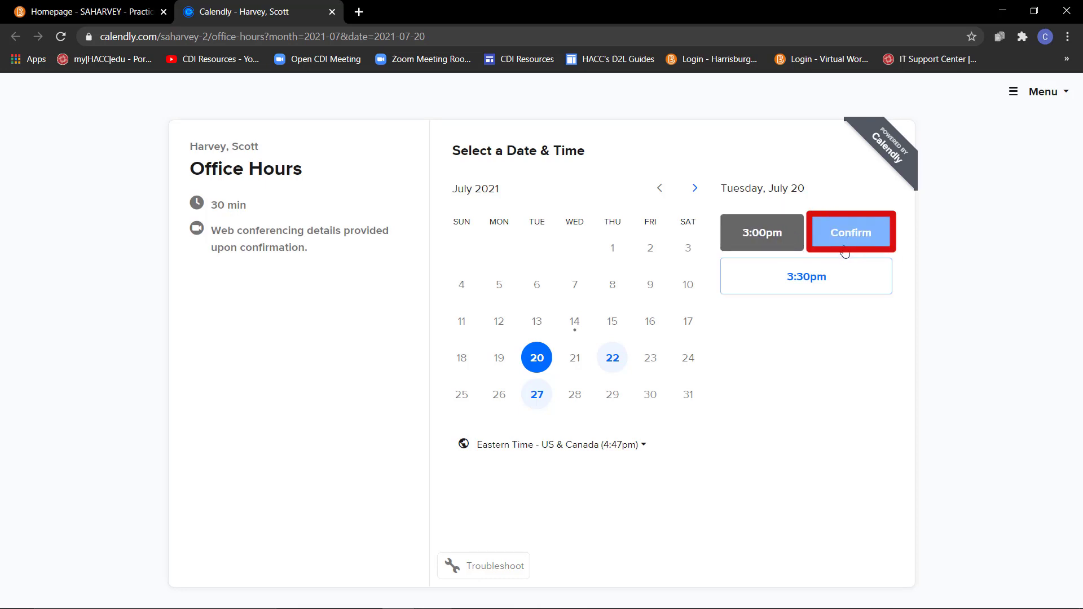
{"action": "left_click", "coordinate": [845, 249]}
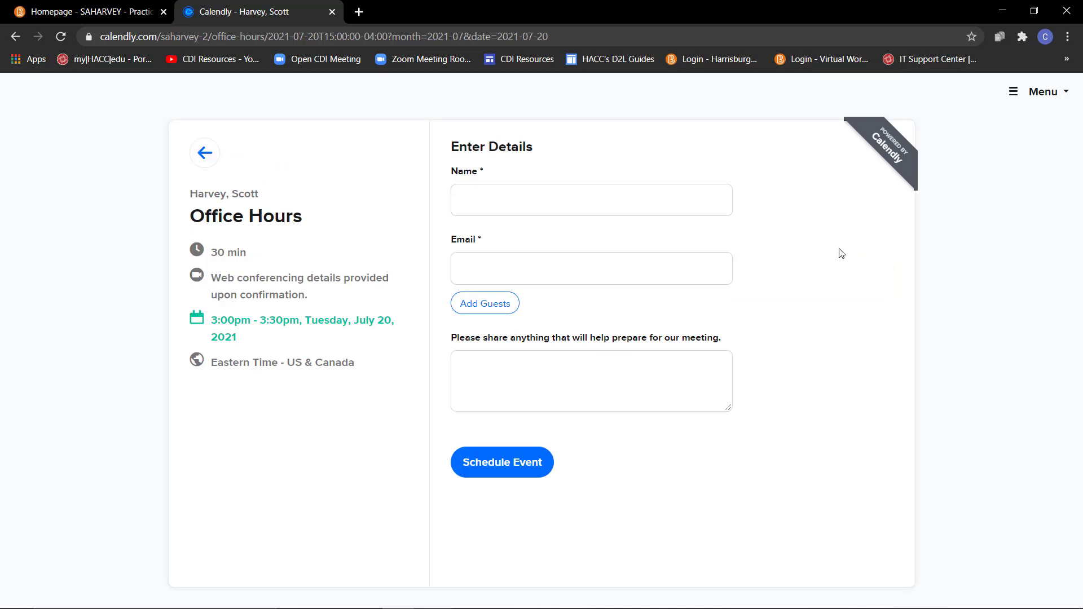
Enter the student's full name and e-mail address to schedule the booking.
{"action": "left_click", "coordinate": [492, 186]}
{"action": "type", "text": "G"}
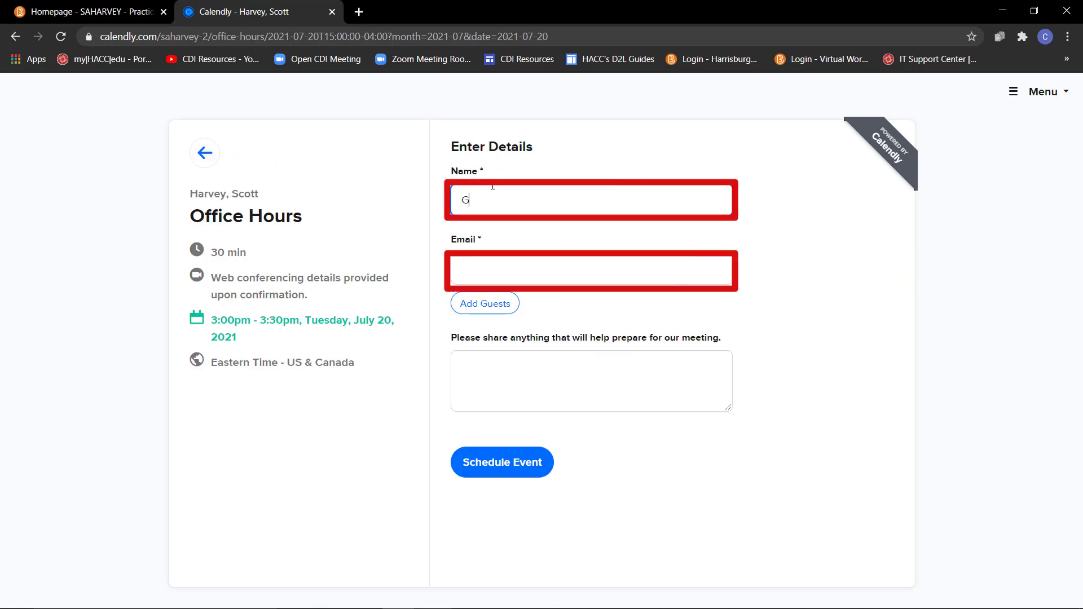
{"action": "type", "text": "reg Universe"}
{"action": "key", "text": "Tab"}
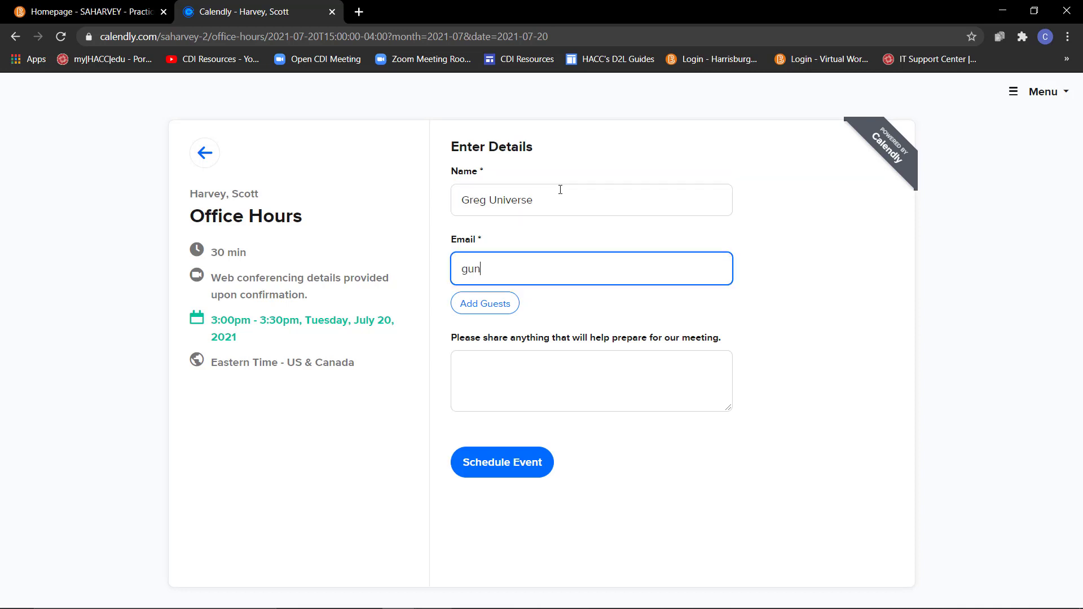
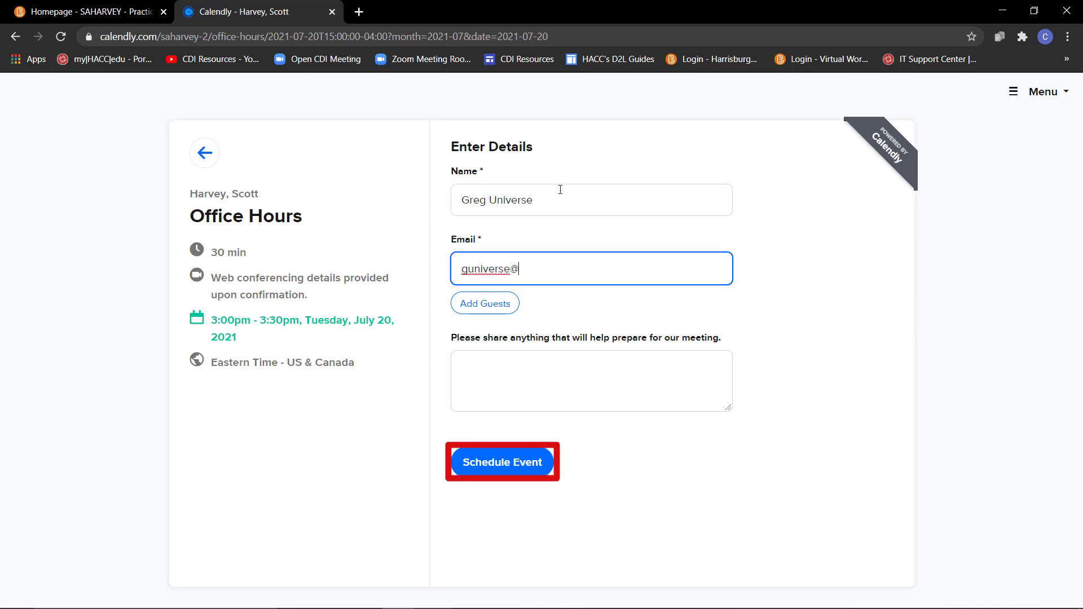
{"action": "left_click", "coordinate": [527, 363]}
{"action": "left_click", "coordinate": [525, 475]}
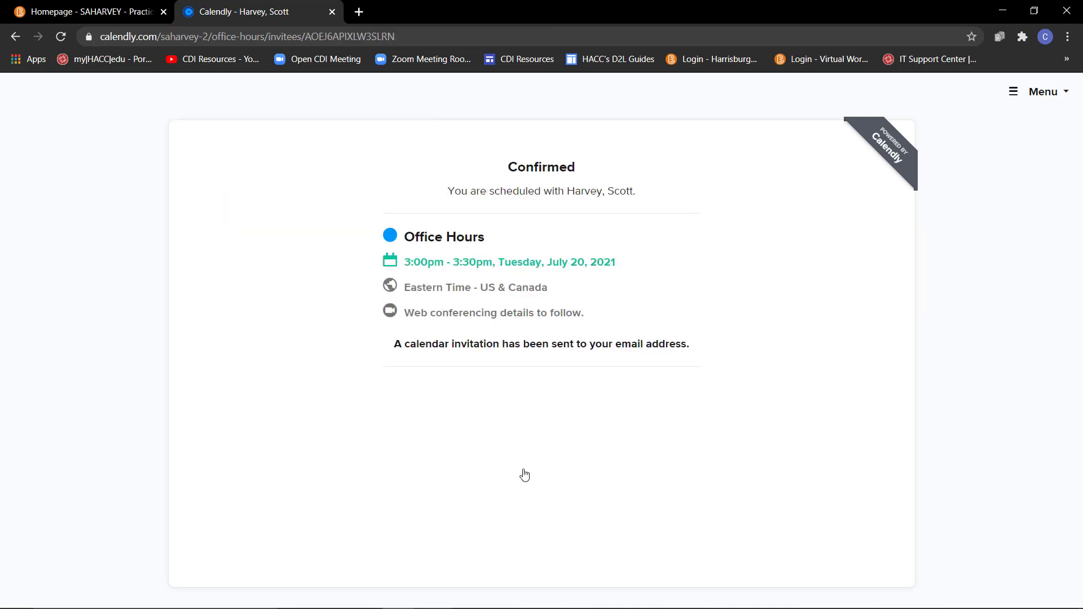